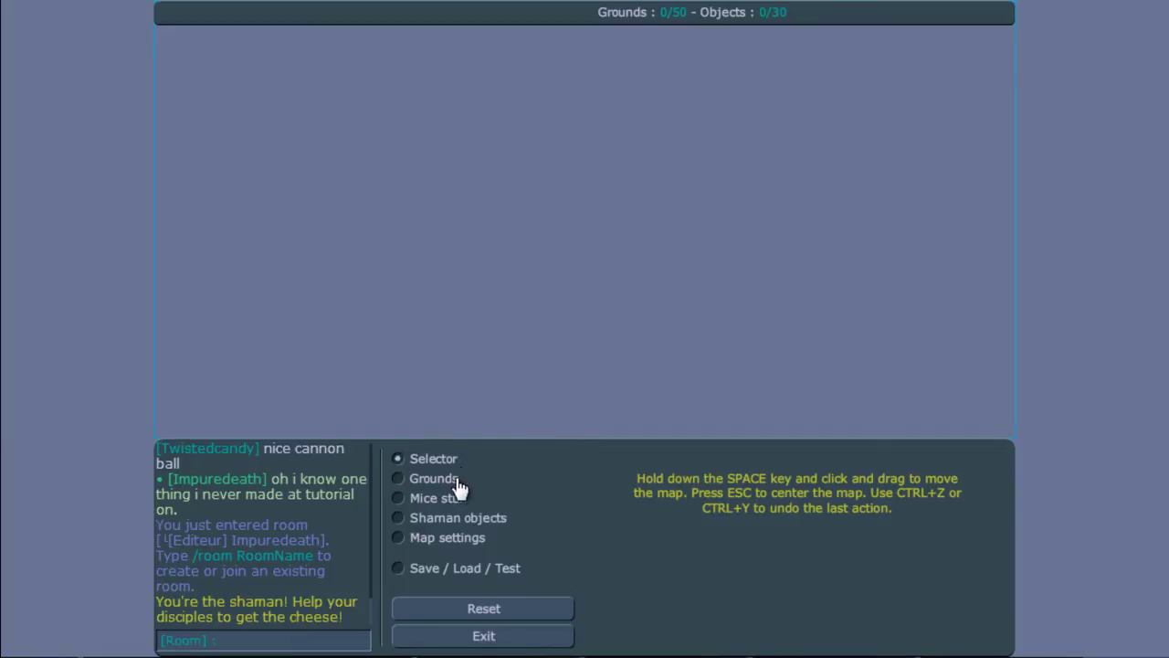
Step: Place a small wood ground block in the upper middle of the empty map
{"action": "left_click", "coordinate": [456, 480]}
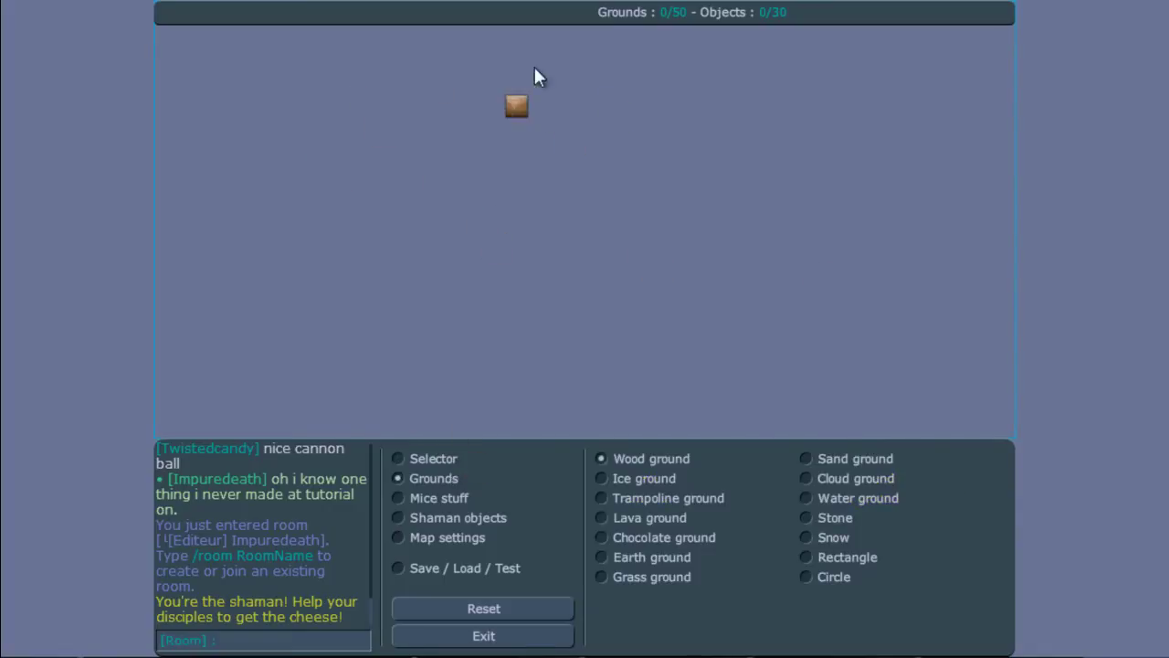
{"action": "left_click", "coordinate": [455, 461]}
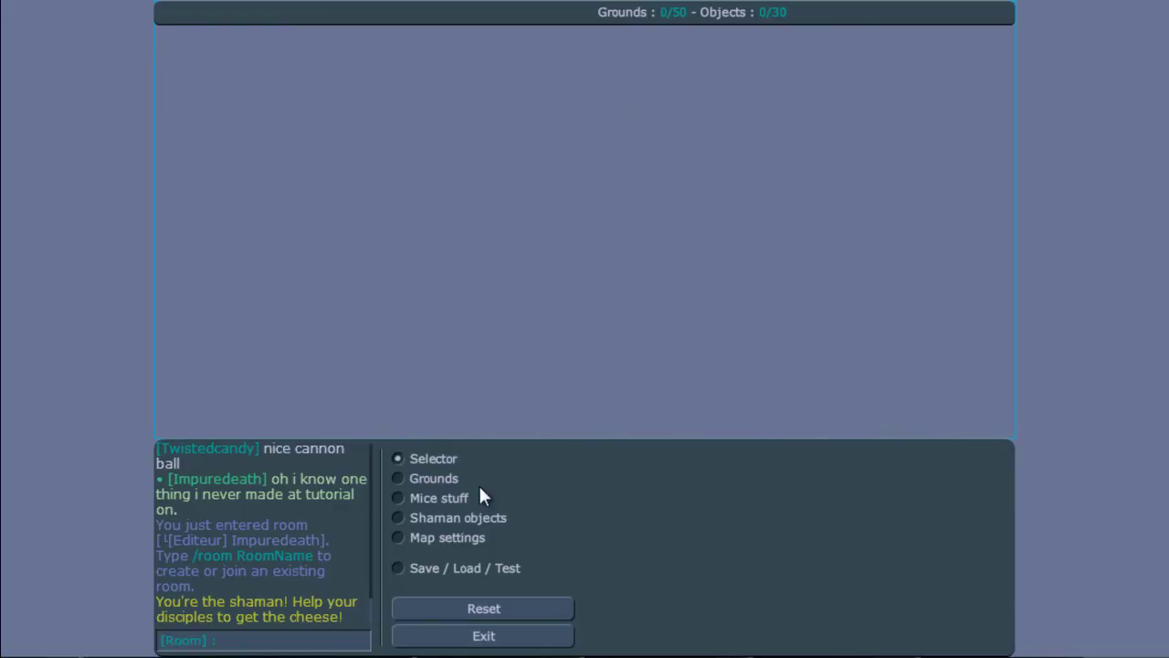
{"action": "left_click", "coordinate": [455, 480]}
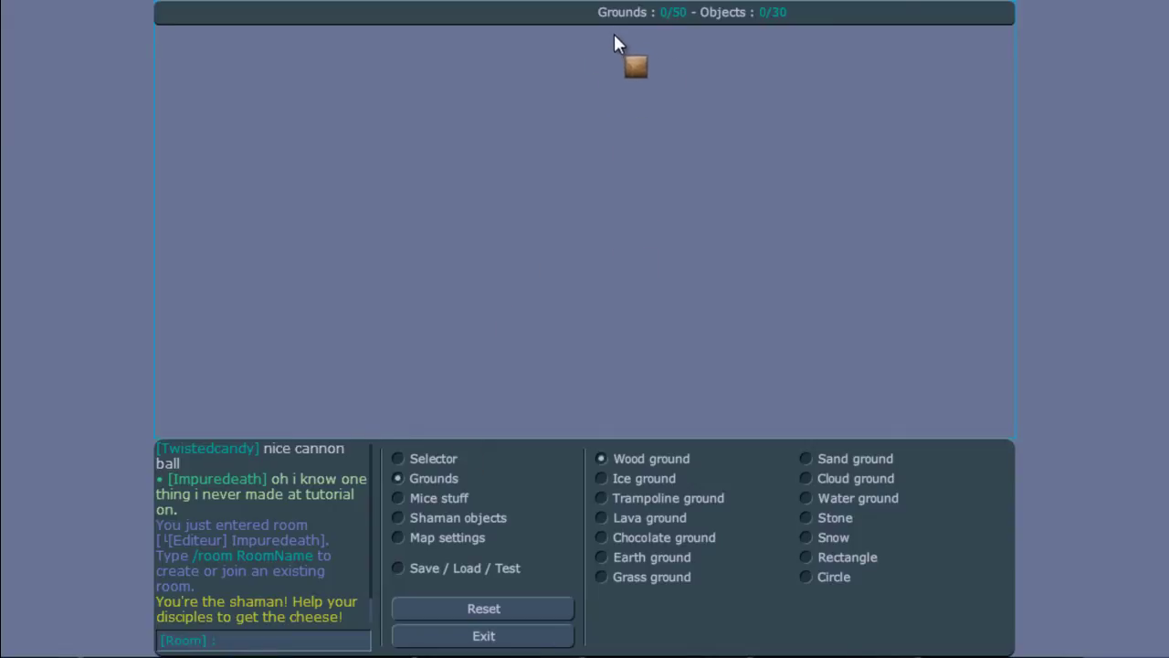
{"action": "left_click", "coordinate": [642, 478]}
{"action": "left_click", "coordinate": [455, 500]}
{"action": "left_click", "coordinate": [456, 519]}
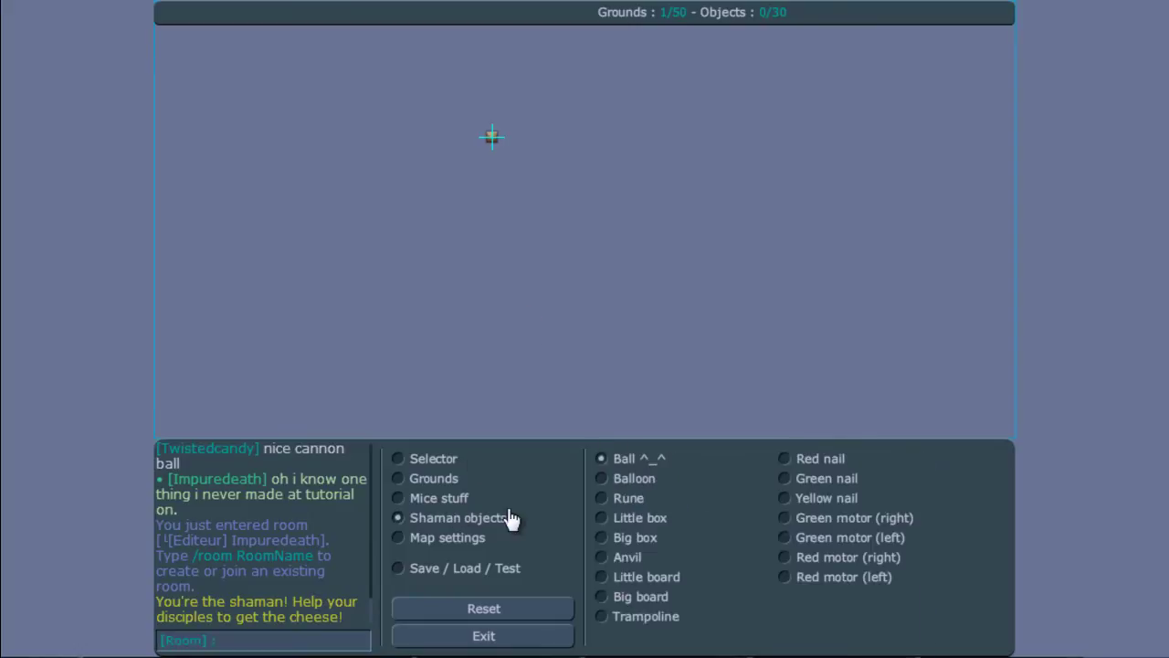
Step: Place an anvil beside the wood ground and slightly reposition both objects
{"action": "left_click", "coordinate": [626, 559]}
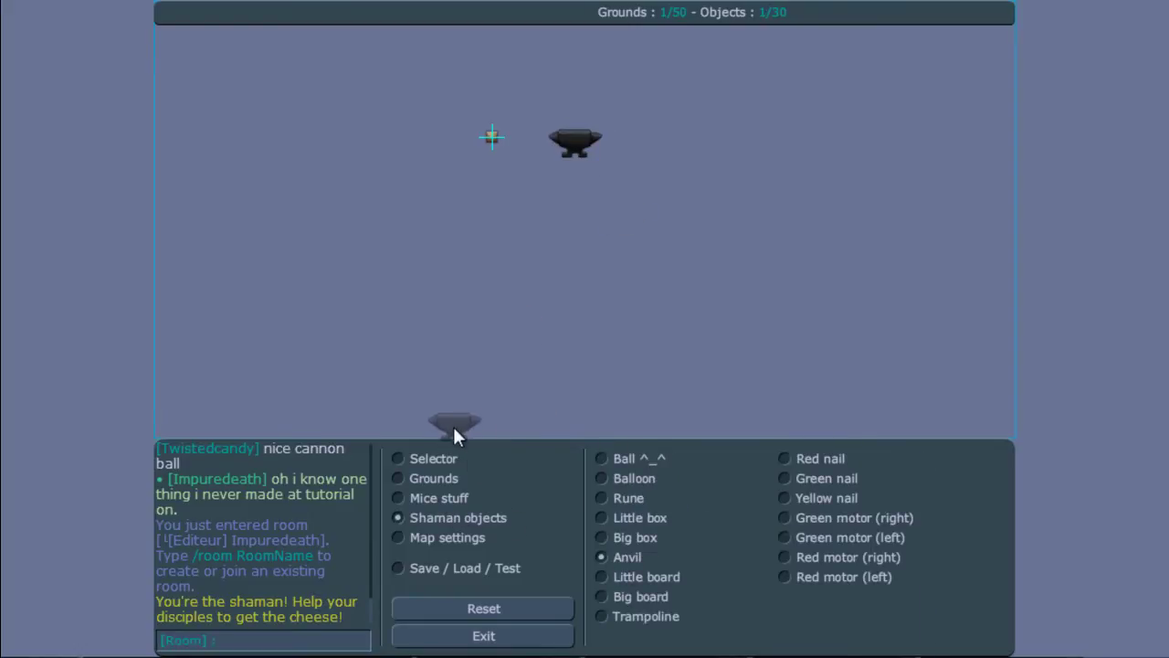
{"action": "left_click", "coordinate": [448, 460]}
{"action": "mouse_move", "coordinate": [581, 147]}
{"action": "left_mouse_down"}
{"action": "mouse_move", "coordinate": [617, 119]}
{"action": "mouse_move", "coordinate": [584, 134]}
{"action": "left_mouse_up"}
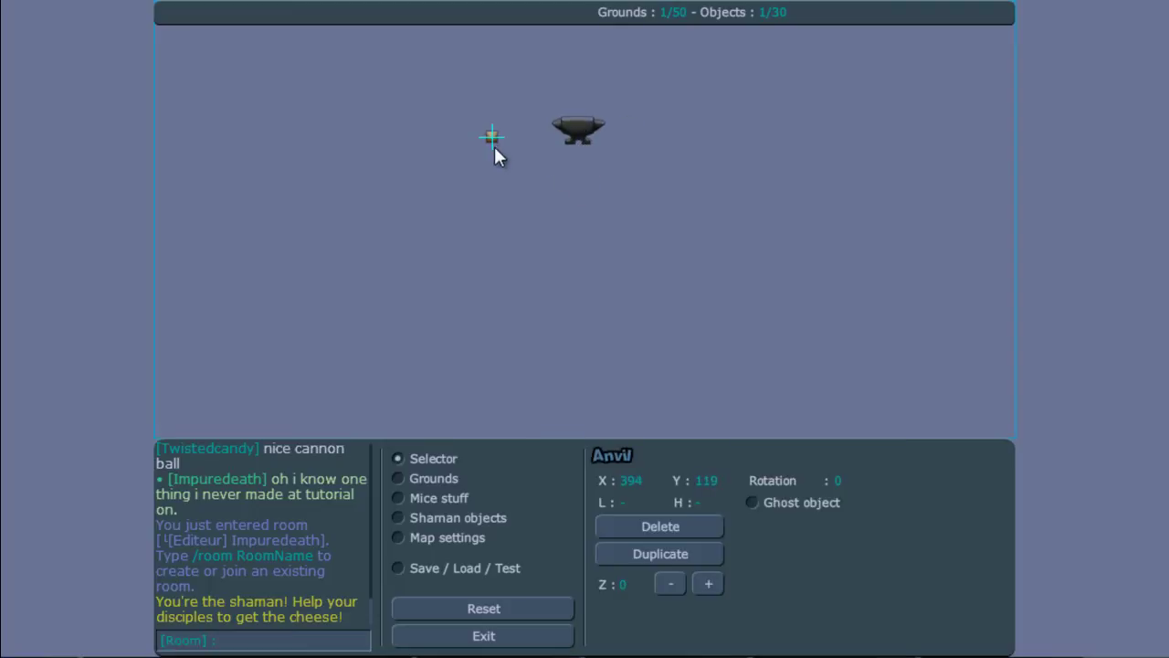
{"action": "mouse_move", "coordinate": [494, 144]}
{"action": "left_mouse_down"}
{"action": "mouse_move", "coordinate": [490, 117]}
{"action": "mouse_move", "coordinate": [499, 144]}
{"action": "left_mouse_up"}
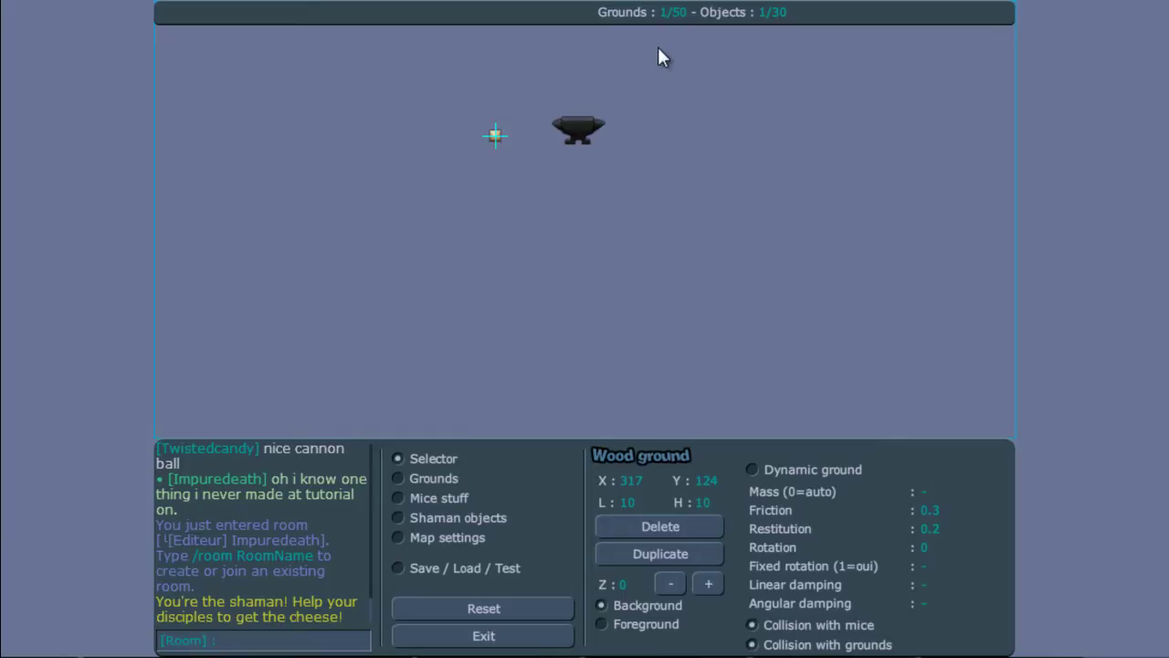
Step: Delete the wood ground and the anvil from the map
{"action": "left_click", "coordinate": [672, 527]}
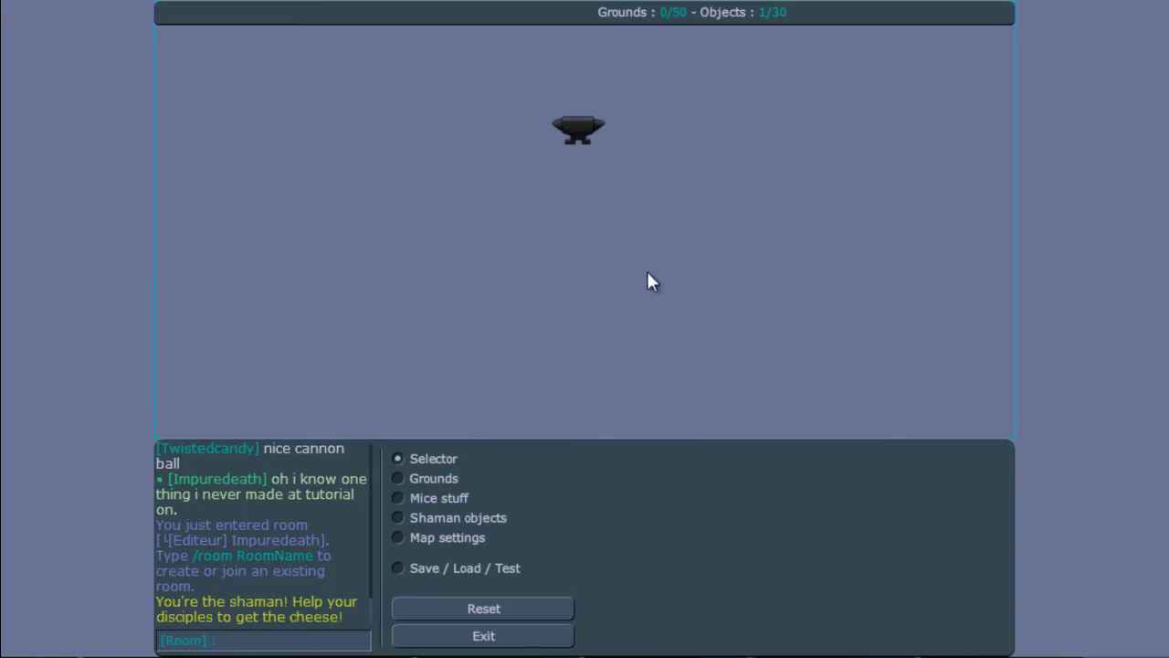
{"action": "left_click", "coordinate": [592, 135]}
{"action": "left_click", "coordinate": [673, 530]}
Step: Draw a grass ground strip across the full width of the map along its bottom edge
{"action": "left_click", "coordinate": [450, 476]}
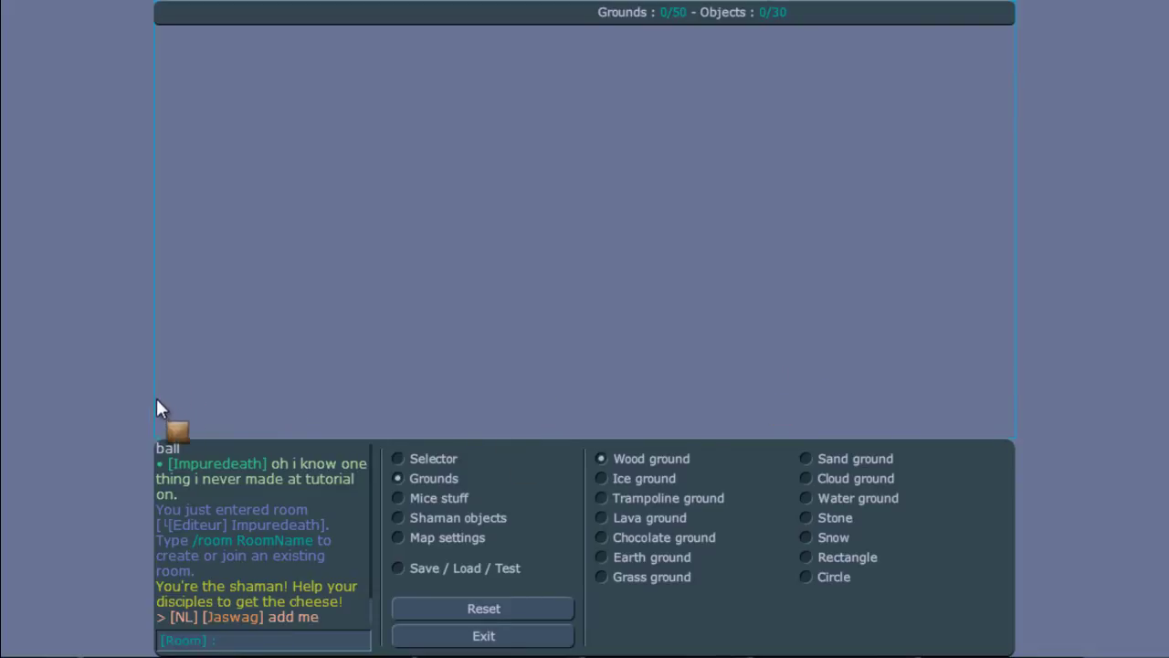
{"action": "left_click", "coordinate": [651, 588]}
{"action": "left_click_drag", "start_coordinate": [157, 405], "coordinate": [1013, 436]}
{"action": "left_click", "coordinate": [430, 454]}
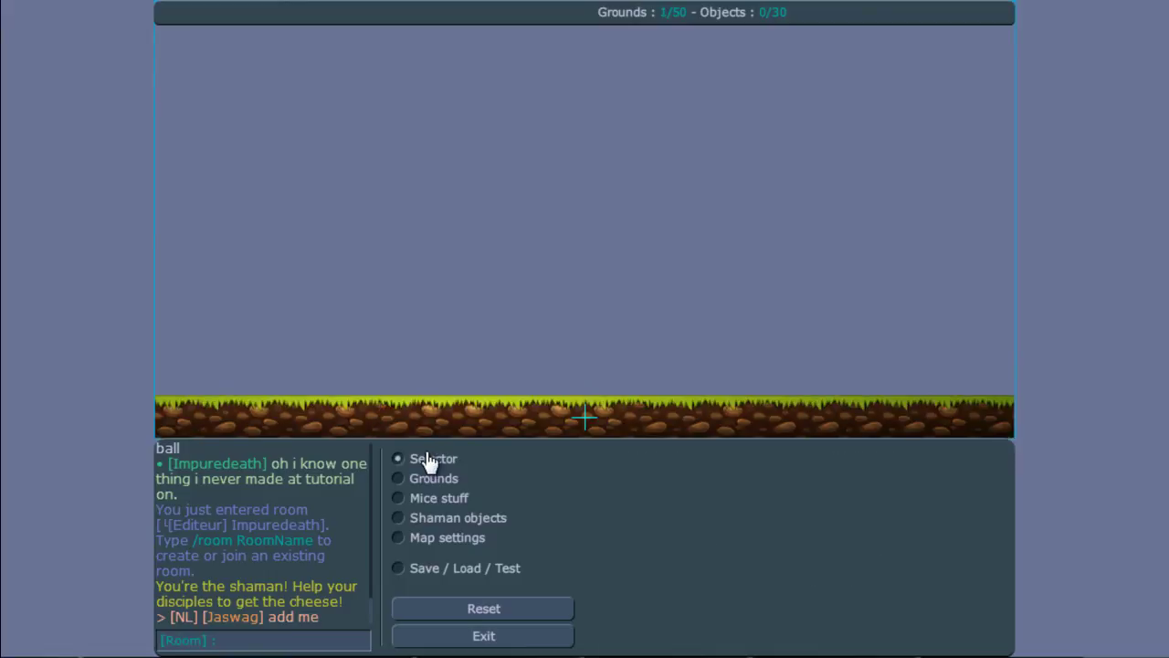
Step: Draw three thin rectangle grounds below the map's bottom edge as the left wall, floor and right wall of an enclosure
{"action": "left_click_drag", "start_coordinate": [632, 235], "coordinate": [540, 104]}
{"action": "left_click_drag", "start_coordinate": [528, 61], "coordinate": [631, 183]}
{"action": "left_click", "coordinate": [435, 485]}
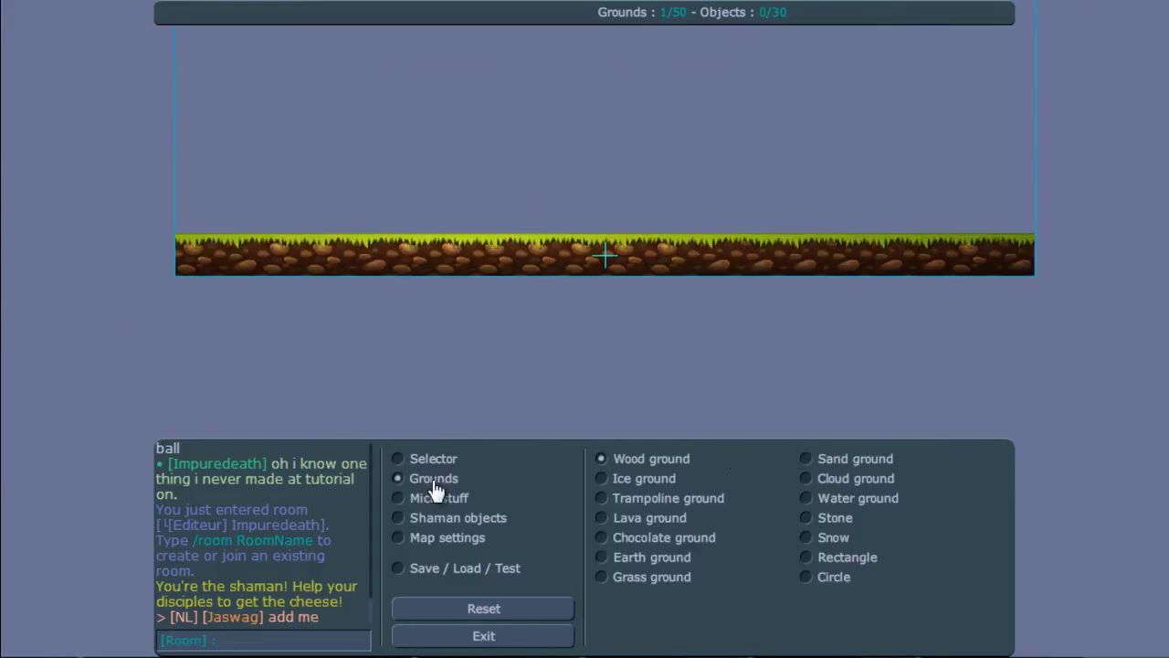
{"action": "left_click", "coordinate": [850, 557]}
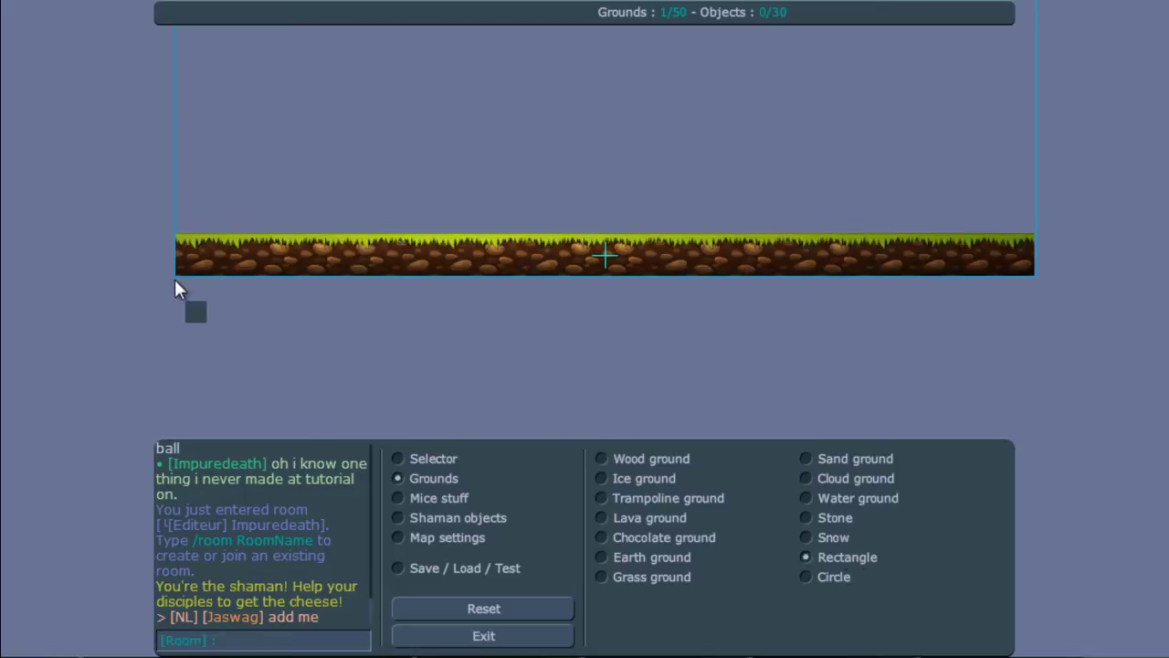
{"action": "left_click_drag", "start_coordinate": [177, 274], "coordinate": [182, 433]}
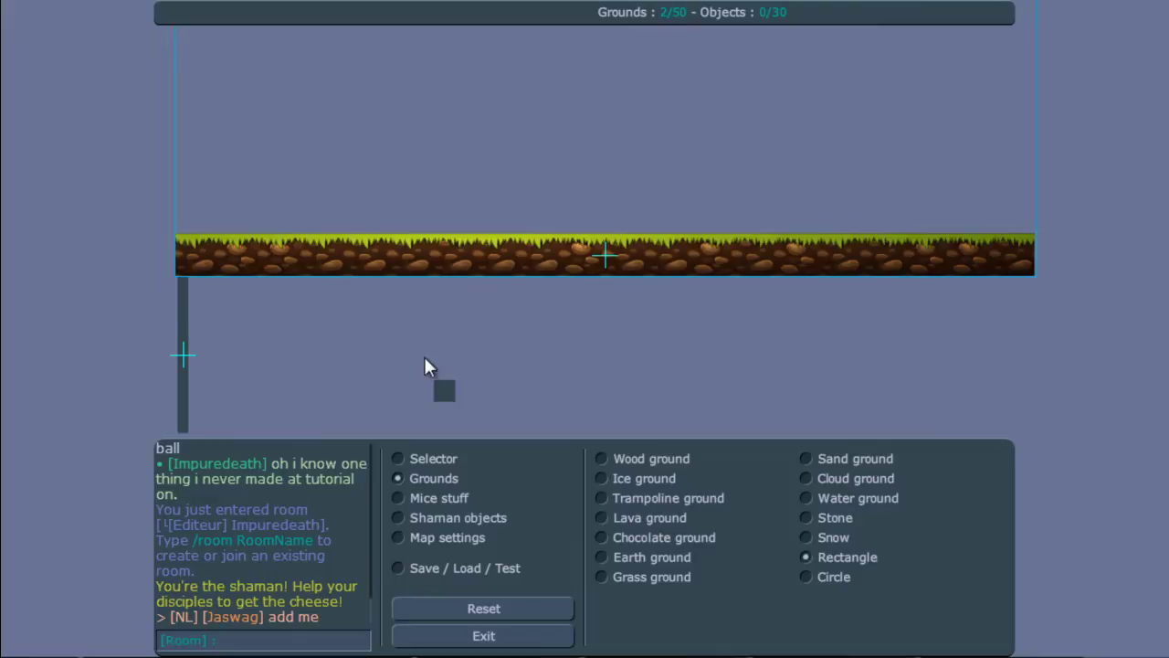
{"action": "left_click_drag", "start_coordinate": [464, 372], "coordinate": [481, 228]}
{"action": "left_click_drag", "start_coordinate": [183, 292], "coordinate": [1025, 287]}
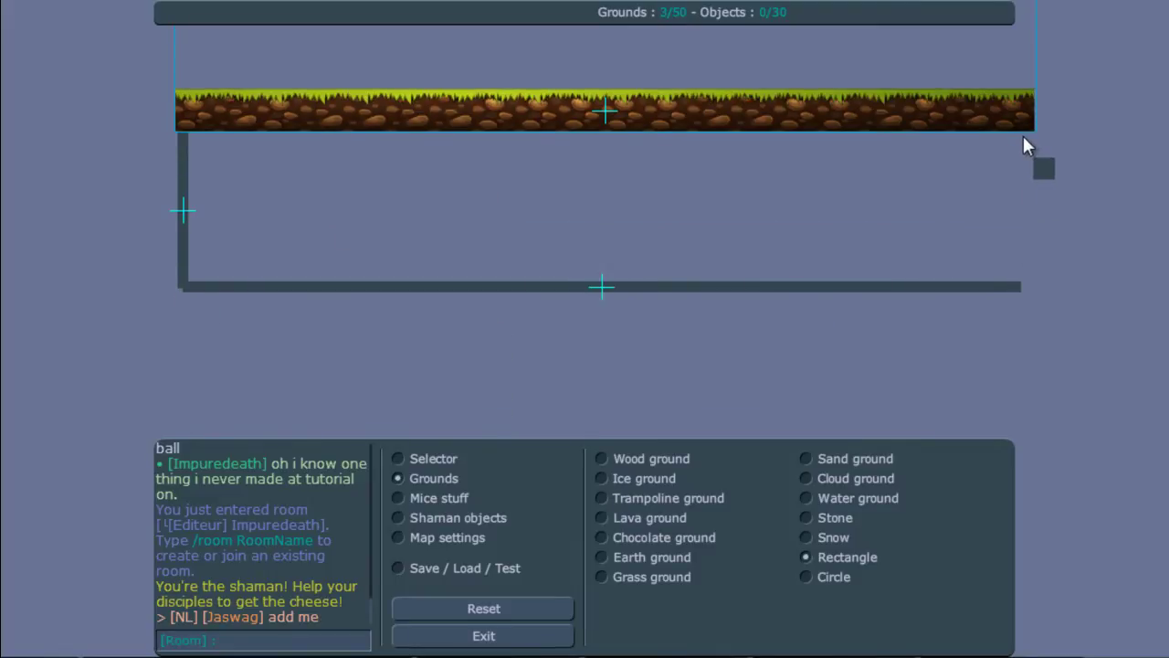
{"action": "left_click_drag", "start_coordinate": [1023, 137], "coordinate": [1021, 296]}
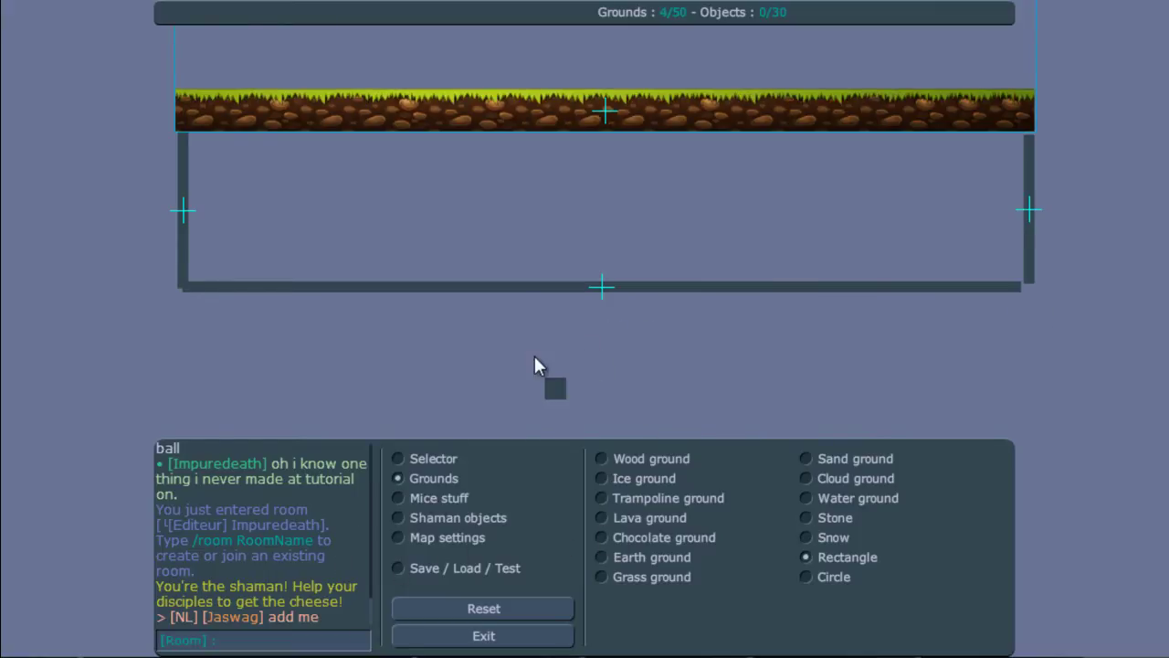
{"action": "left_click", "coordinate": [550, 225]}
{"action": "left_click", "coordinate": [439, 456]}
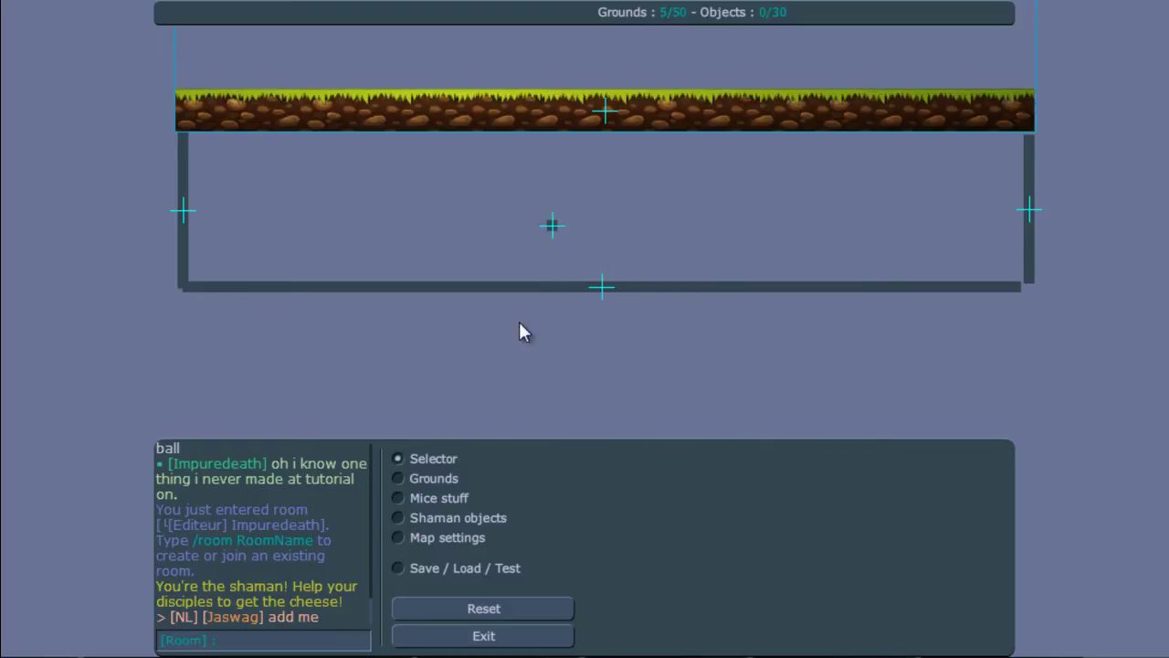
{"action": "left_click", "coordinate": [553, 228]}
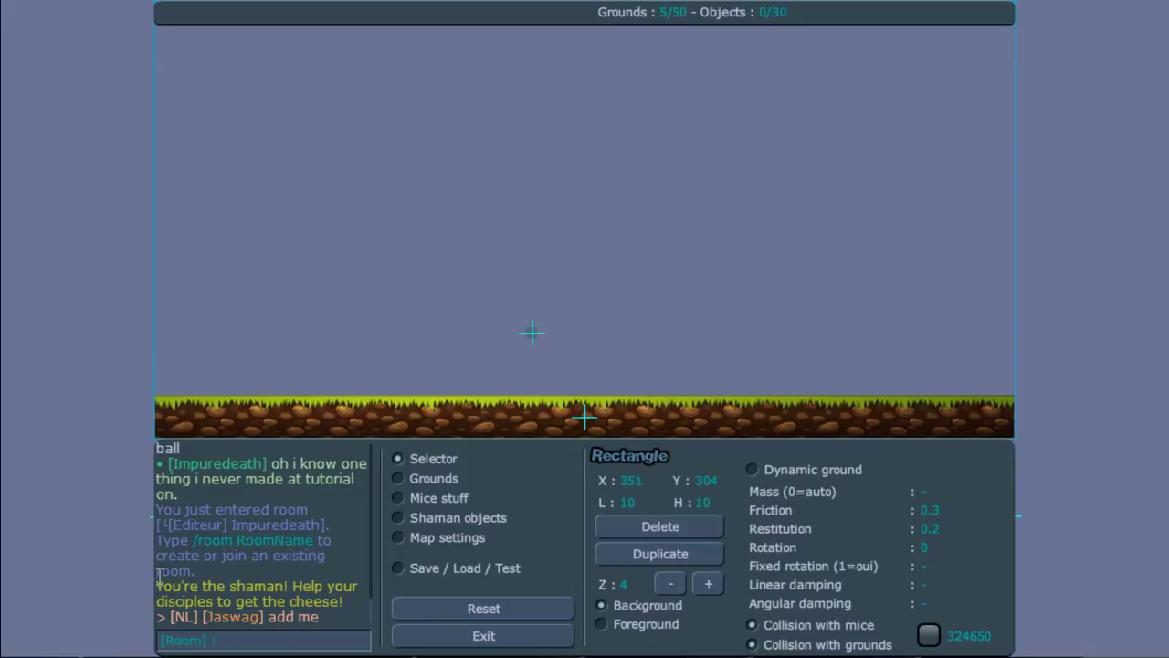
{"action": "left_click_drag", "start_coordinate": [597, 270], "coordinate": [600, 74]}
{"action": "left_click", "coordinate": [660, 527]}
{"action": "scroll", "coordinate": [621, 229], "scroll_direction": "down", "scroll_amount": 2}
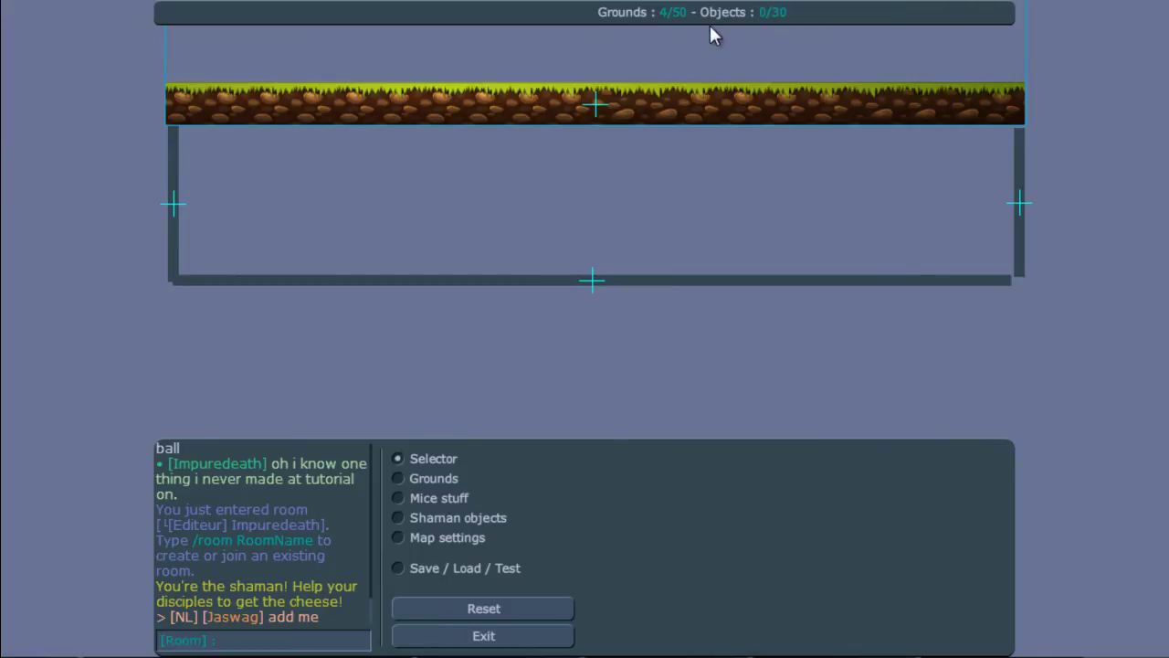
Step: Place a small 10 by 10 rectangle ground inside the left part of the enclosure
{"action": "left_click", "coordinate": [431, 481]}
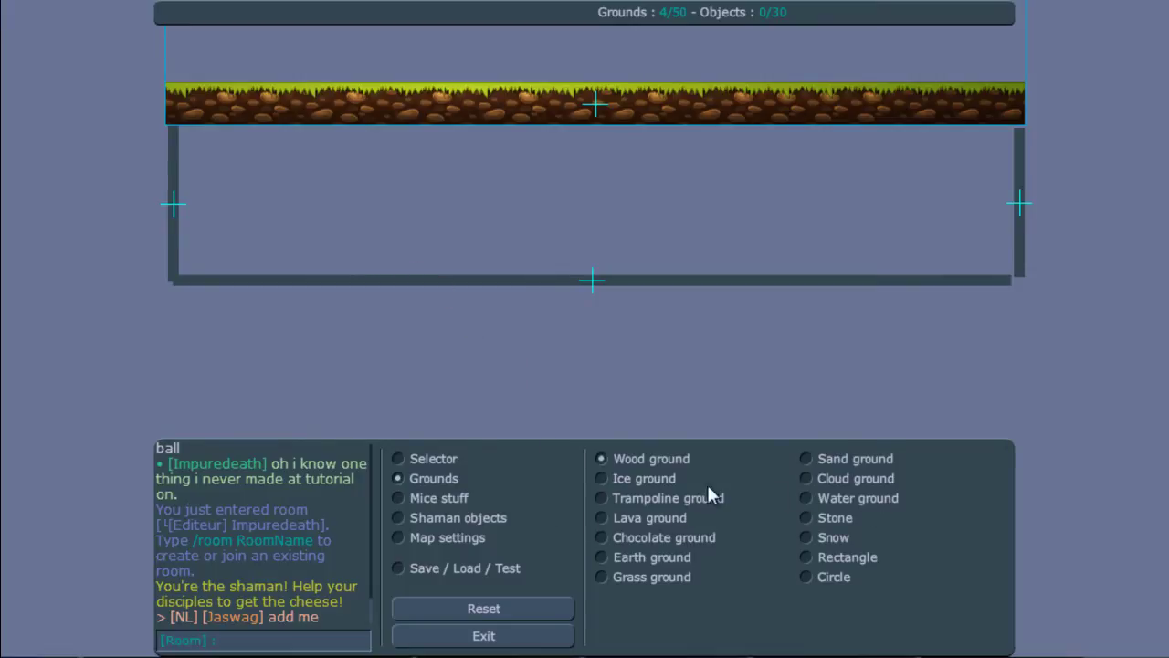
{"action": "left_click", "coordinate": [848, 561]}
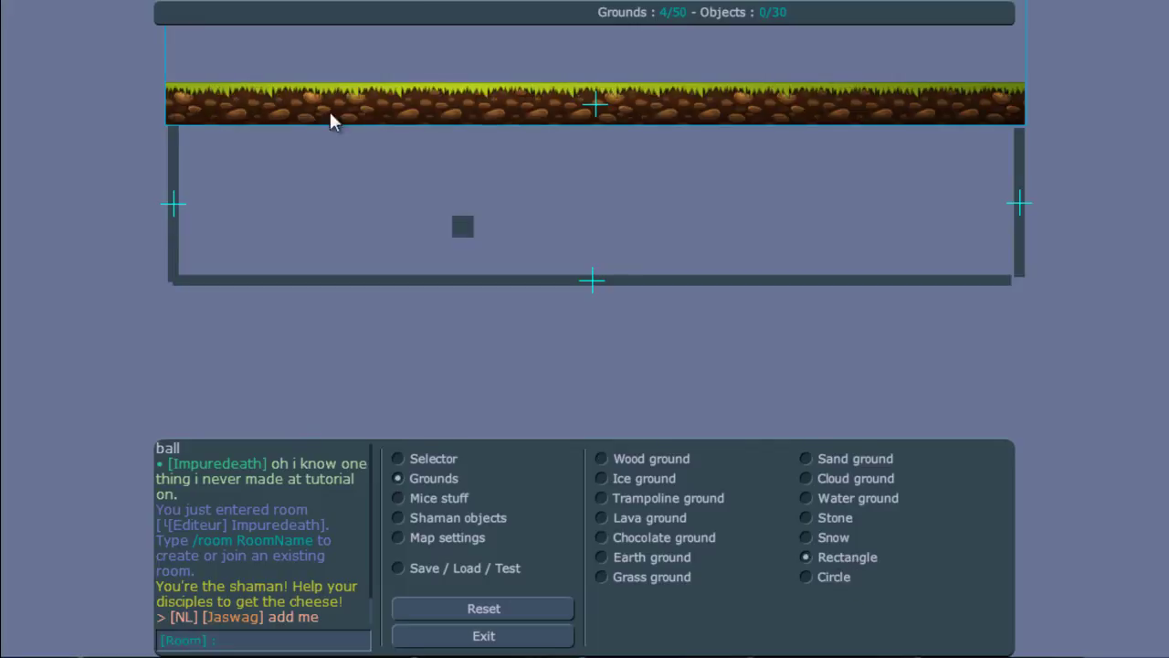
{"action": "left_click", "coordinate": [241, 222]}
Step: Make the small rectangle a dynamic ground with fixed rotation 1 and linear damping 9999
{"action": "left_click", "coordinate": [416, 460]}
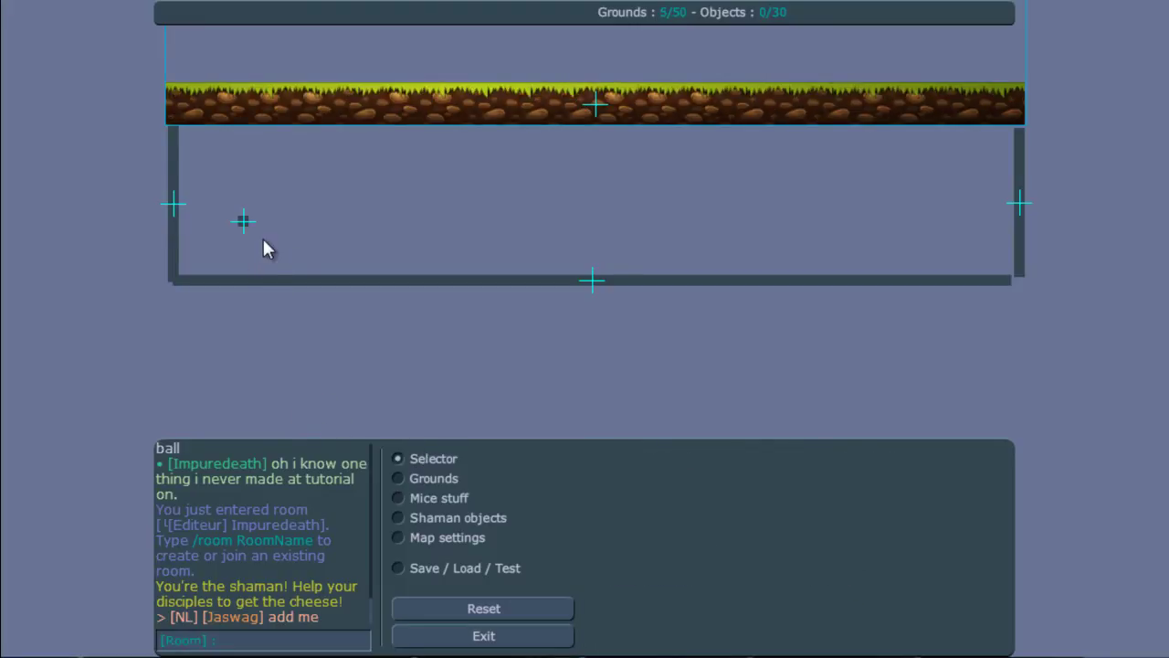
{"action": "left_click", "coordinate": [245, 226]}
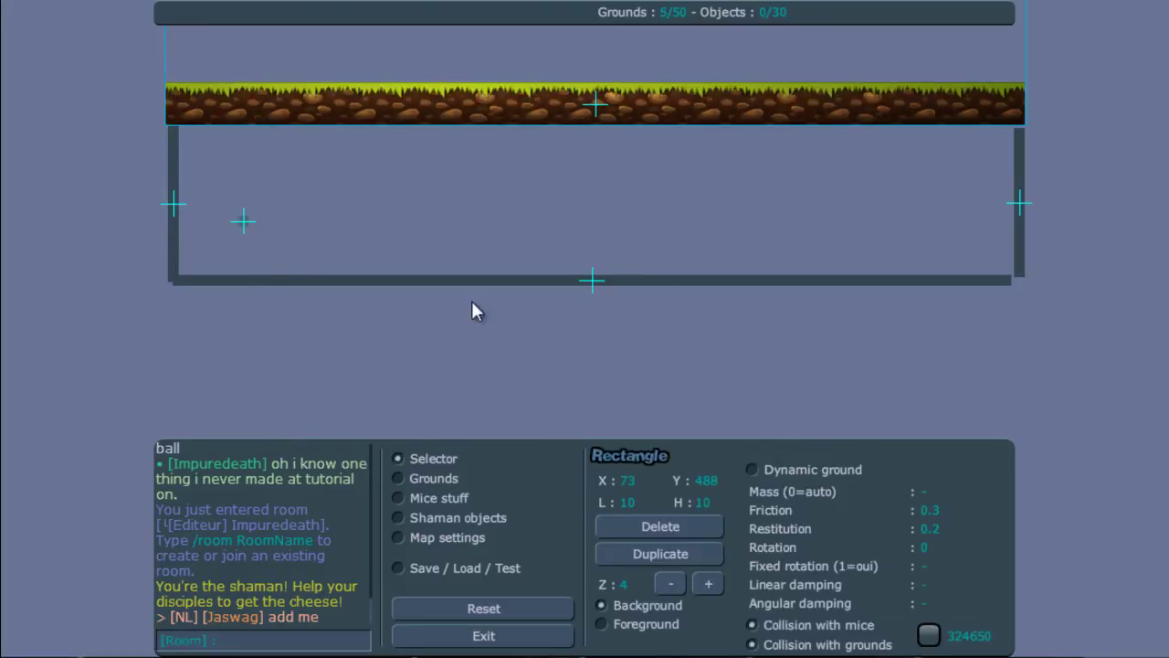
{"action": "left_click", "coordinate": [787, 476]}
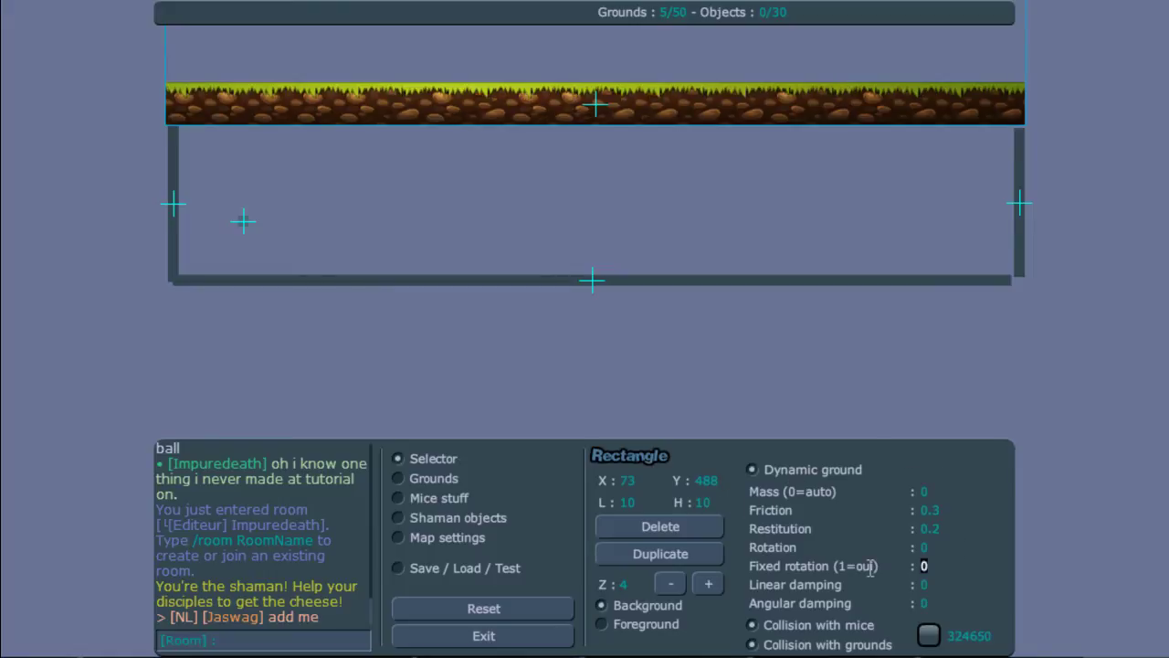
{"action": "type", "text": "1"}
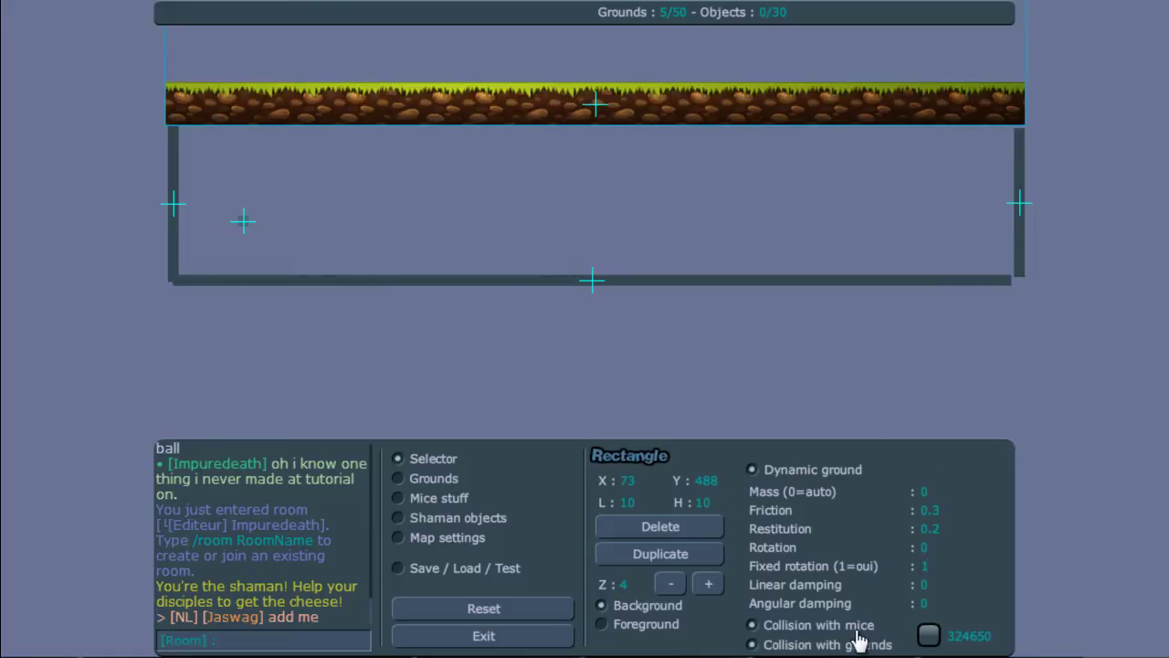
{"action": "left_click", "coordinate": [925, 585]}
{"action": "type", "text": "9"}
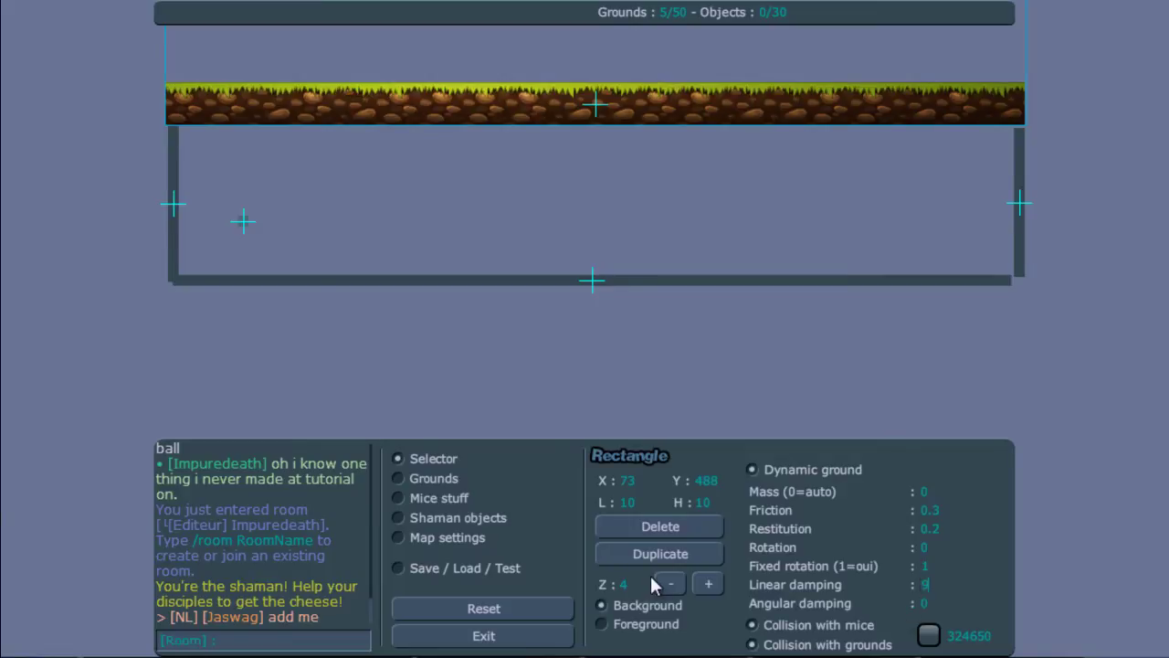
{"action": "type", "text": "999"}
Step: Move the small rectangle into the enclosure's lower-left corner at about X 30, Y 527 and duplicate it until the map has 50 grounds
{"action": "left_click_drag", "start_coordinate": [243, 224], "coordinate": [203, 272]}
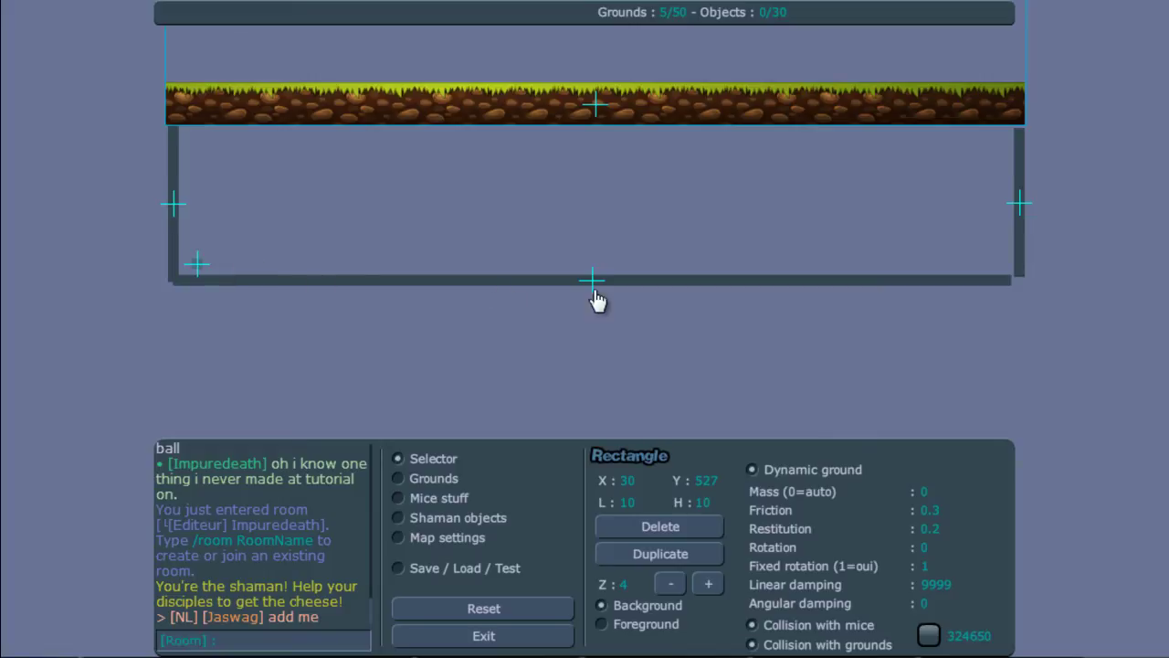
{"action": "left_click", "coordinate": [671, 553]}
{"action": "left_click", "coordinate": [671, 554]}
{"action": "left_click", "coordinate": [671, 554]}
{"action": "left_click", "coordinate": [670, 553]}
{"action": "left_click", "coordinate": [671, 553]}
{"action": "left_click", "coordinate": [672, 554]}
{"action": "left_click", "coordinate": [671, 555]}
{"action": "left_click", "coordinate": [672, 555]}
{"action": "left_click", "coordinate": [672, 554]}
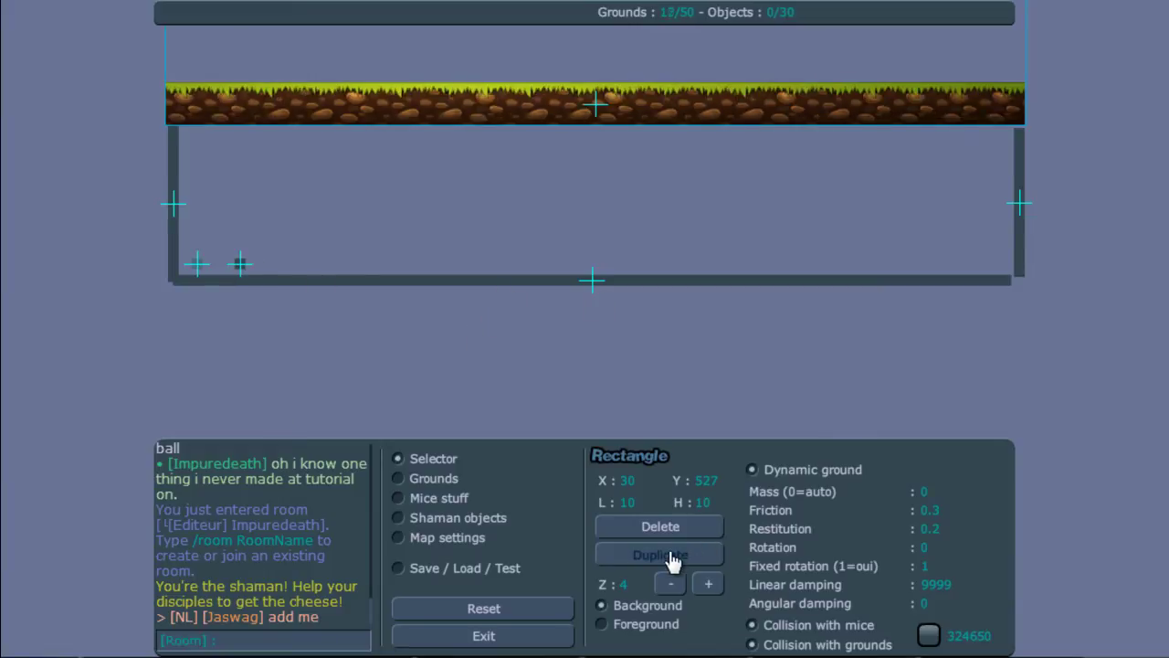
{"action": "left_click", "coordinate": [671, 555]}
{"action": "left_click", "coordinate": [671, 554]}
{"action": "left_click", "coordinate": [671, 555]}
{"action": "left_click", "coordinate": [671, 554]}
{"action": "left_click", "coordinate": [672, 555]}
{"action": "left_click", "coordinate": [671, 554]}
{"action": "left_click", "coordinate": [672, 554]}
{"action": "left_click", "coordinate": [671, 555]}
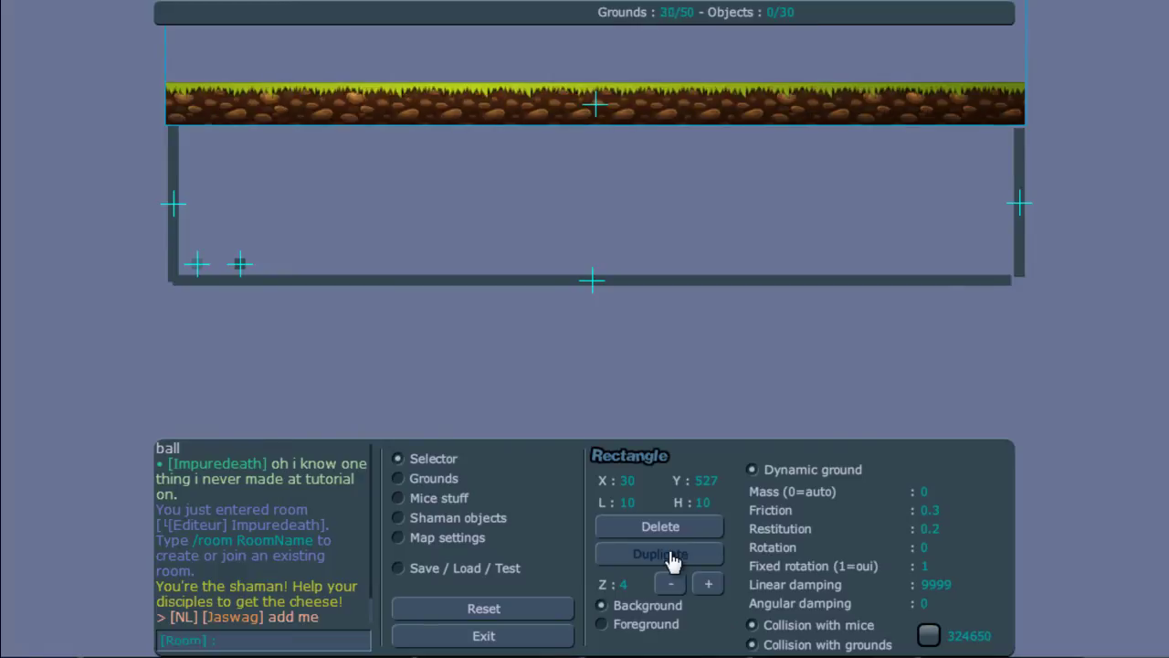
{"action": "left_click", "coordinate": [672, 554]}
{"action": "left_click", "coordinate": [672, 554]}
{"action": "left_click", "coordinate": [671, 554]}
{"action": "left_click", "coordinate": [672, 554]}
{"action": "left_click", "coordinate": [672, 555]}
{"action": "left_click", "coordinate": [671, 554]}
{"action": "left_click", "coordinate": [671, 554]}
{"action": "left_click", "coordinate": [671, 554]}
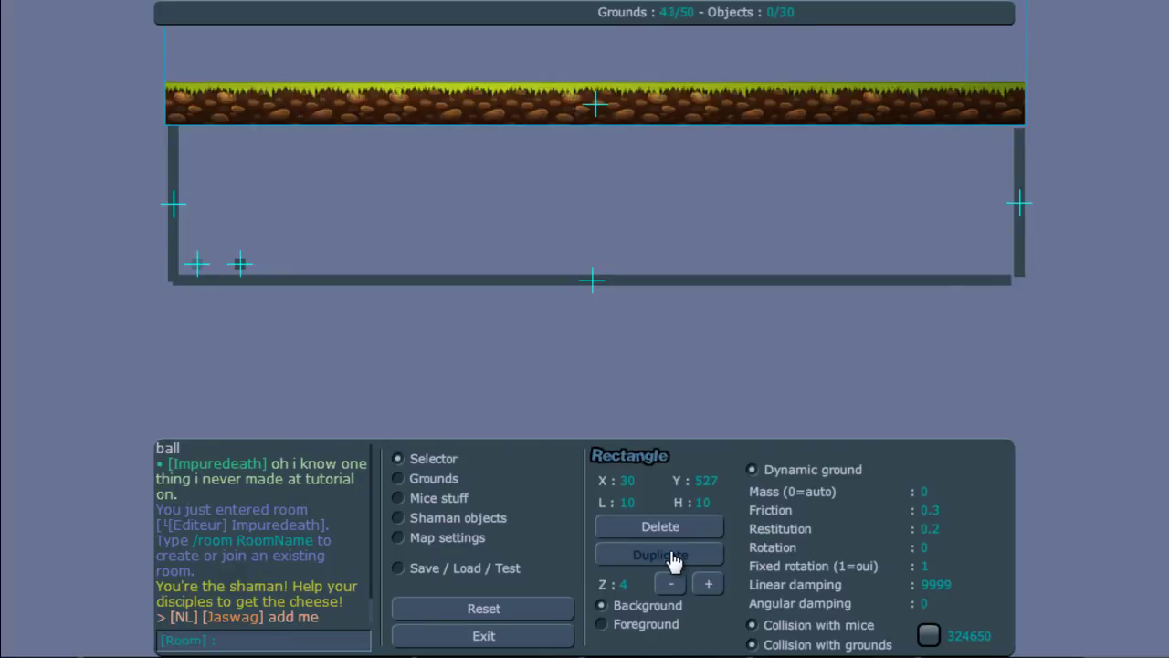
{"action": "left_click", "coordinate": [672, 555]}
{"action": "left_click", "coordinate": [672, 554]}
{"action": "left_click", "coordinate": [672, 554]}
{"action": "left_click", "coordinate": [672, 554]}
{"action": "left_click", "coordinate": [672, 555]}
{"action": "left_click", "coordinate": [672, 555]}
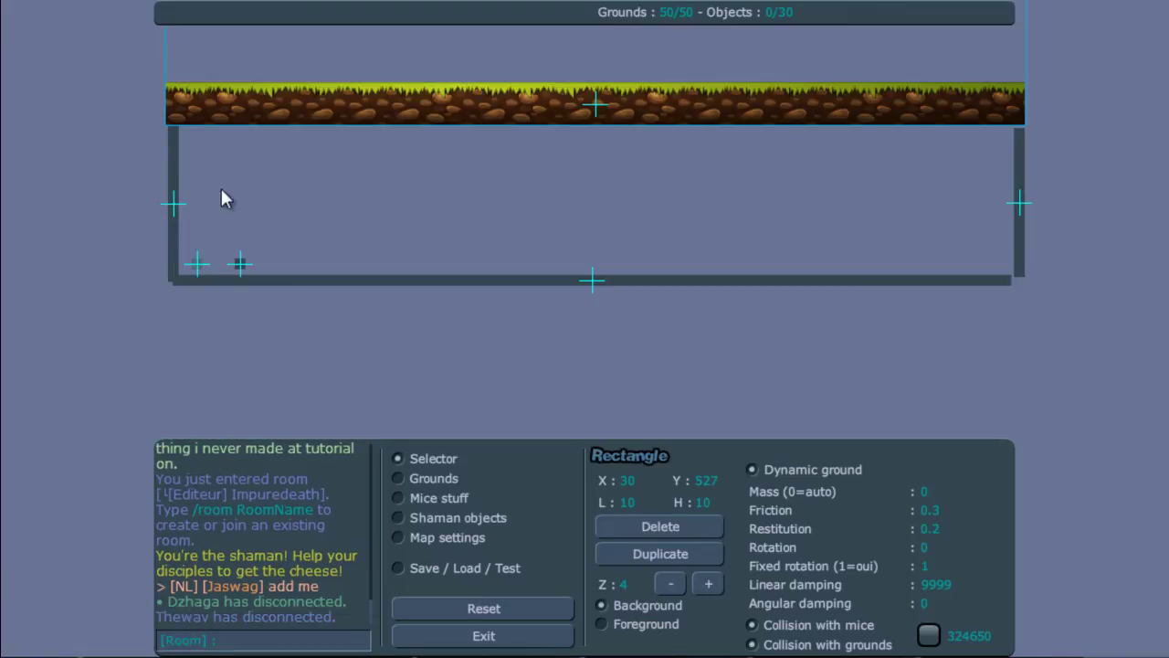
Step: Place ten little boxes as shaman objects in the right half of the enclosure, most of them along its floor
{"action": "left_click", "coordinate": [431, 499]}
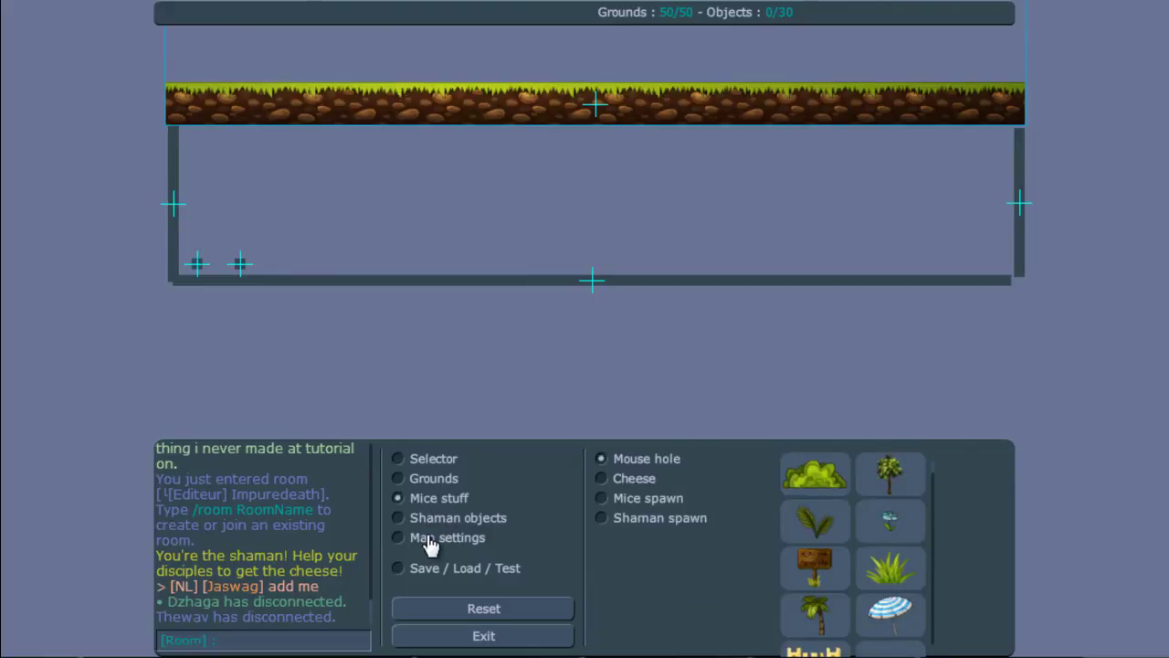
{"action": "left_click", "coordinate": [431, 518]}
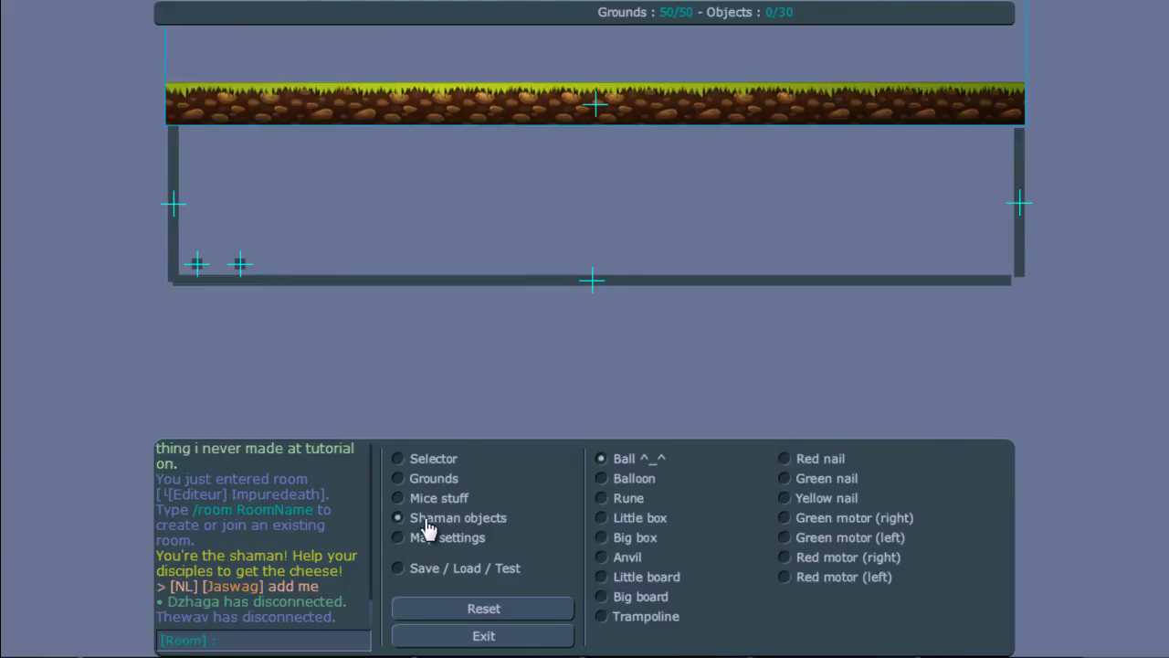
{"action": "left_click", "coordinate": [639, 518]}
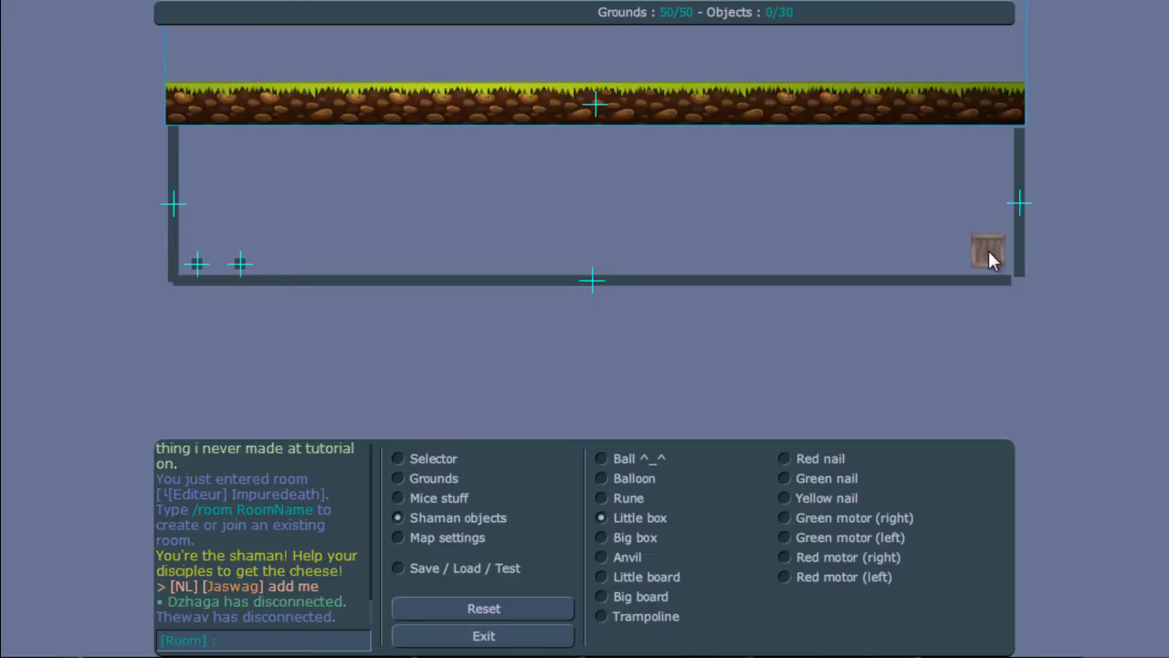
{"action": "left_click", "coordinate": [989, 252]}
{"action": "left_click", "coordinate": [940, 250]}
{"action": "left_click", "coordinate": [883, 251]}
{"action": "left_click", "coordinate": [818, 254]}
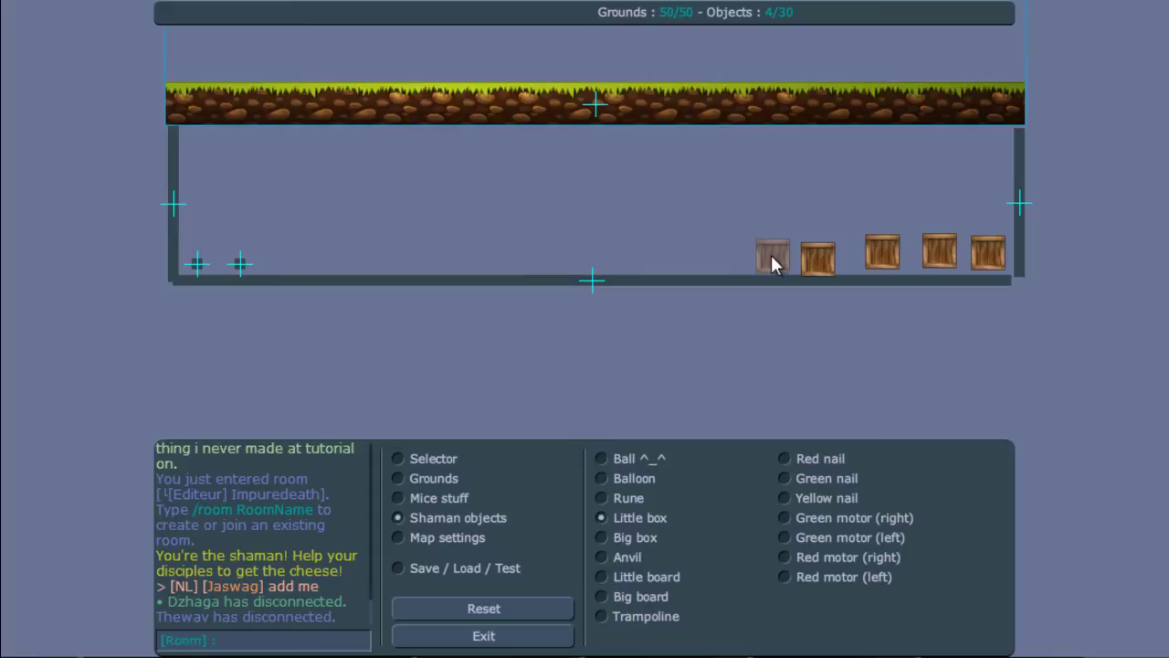
{"action": "left_click", "coordinate": [765, 255]}
{"action": "left_click", "coordinate": [707, 250]}
{"action": "left_click", "coordinate": [638, 250]}
{"action": "left_click", "coordinate": [684, 219]}
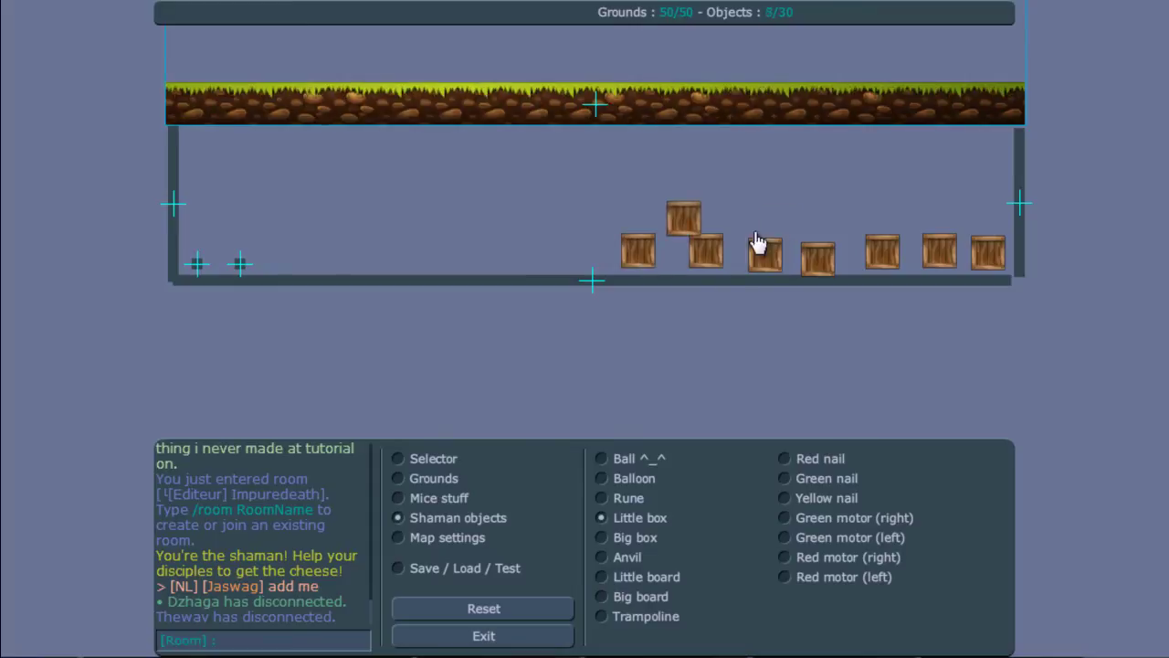
{"action": "left_click", "coordinate": [819, 208]}
{"action": "left_click", "coordinate": [982, 173]}
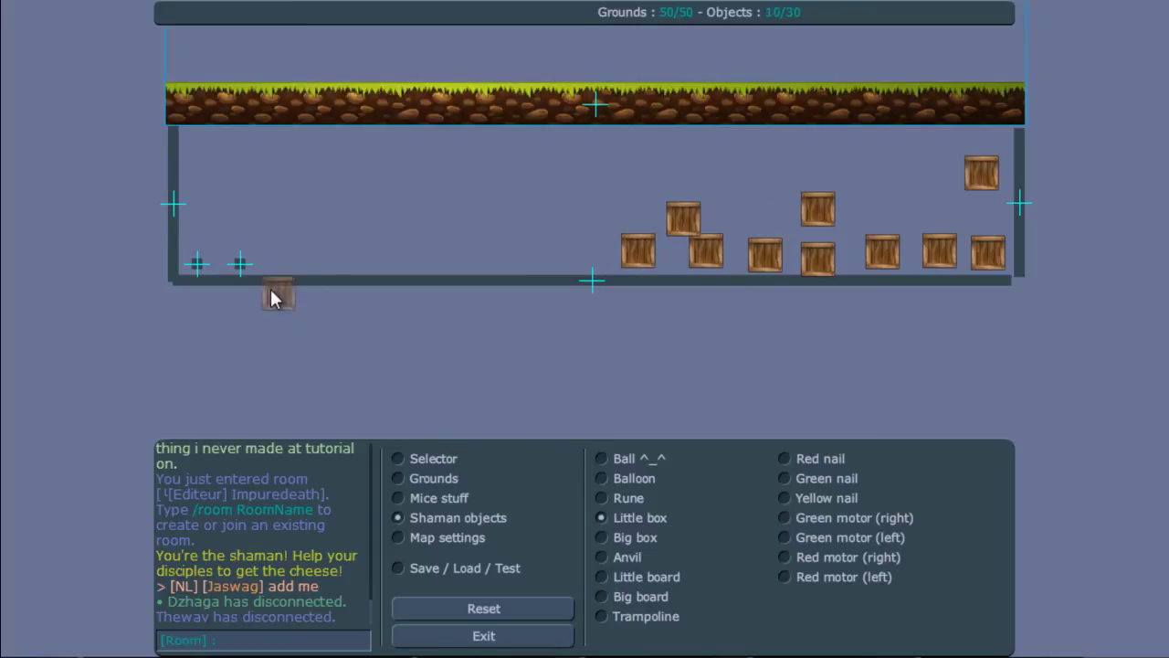
Step: Spread the stacked duplicate 10 by 10 rectangles one by one across the left half of the enclosure
{"action": "left_click", "coordinate": [428, 459]}
{"action": "left_click", "coordinate": [287, 176]}
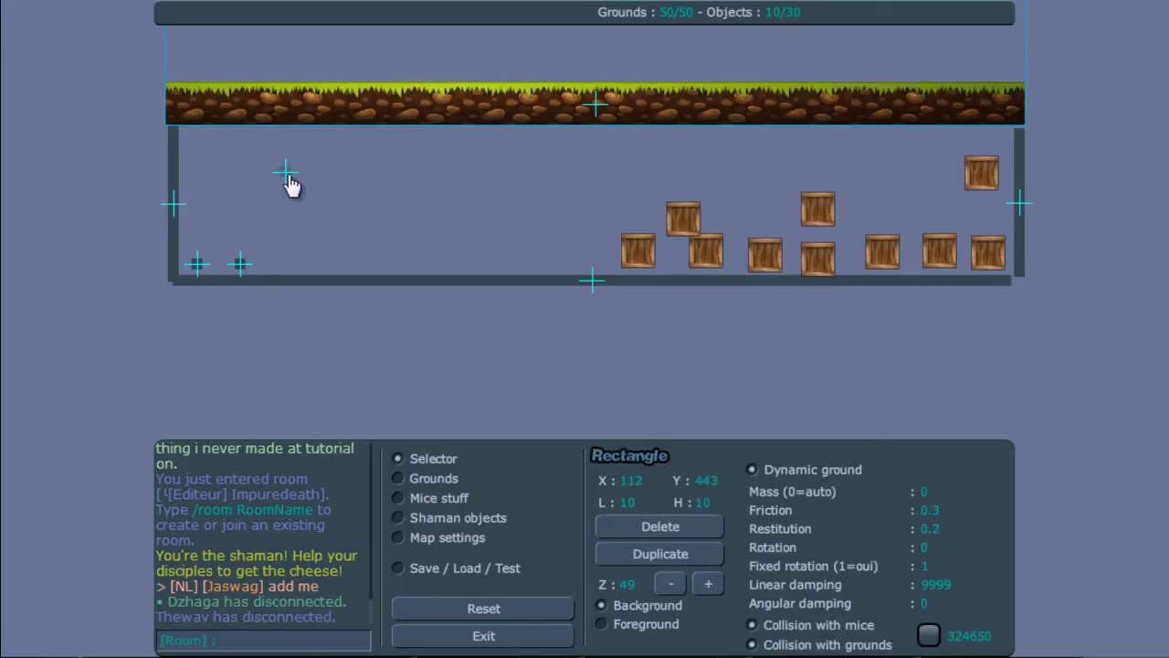
{"action": "left_click_drag", "start_coordinate": [243, 268], "coordinate": [373, 201]}
{"action": "left_click_drag", "start_coordinate": [242, 266], "coordinate": [276, 233]}
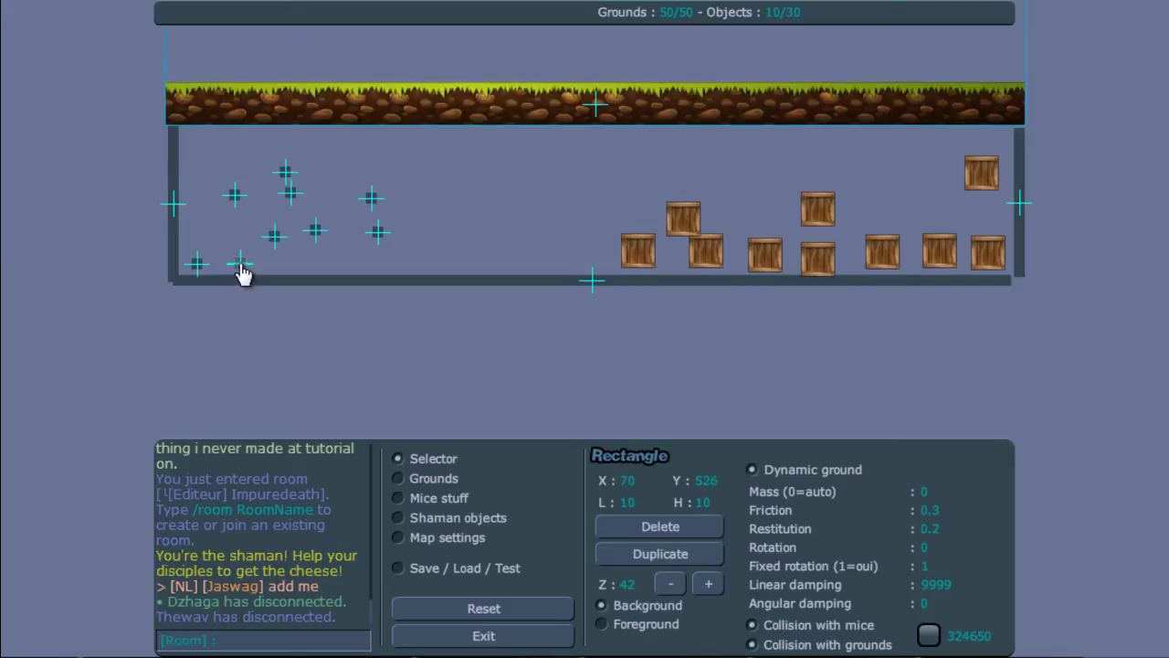
{"action": "left_click_drag", "start_coordinate": [240, 269], "coordinate": [346, 252]}
{"action": "left_click_drag", "start_coordinate": [245, 274], "coordinate": [426, 265]}
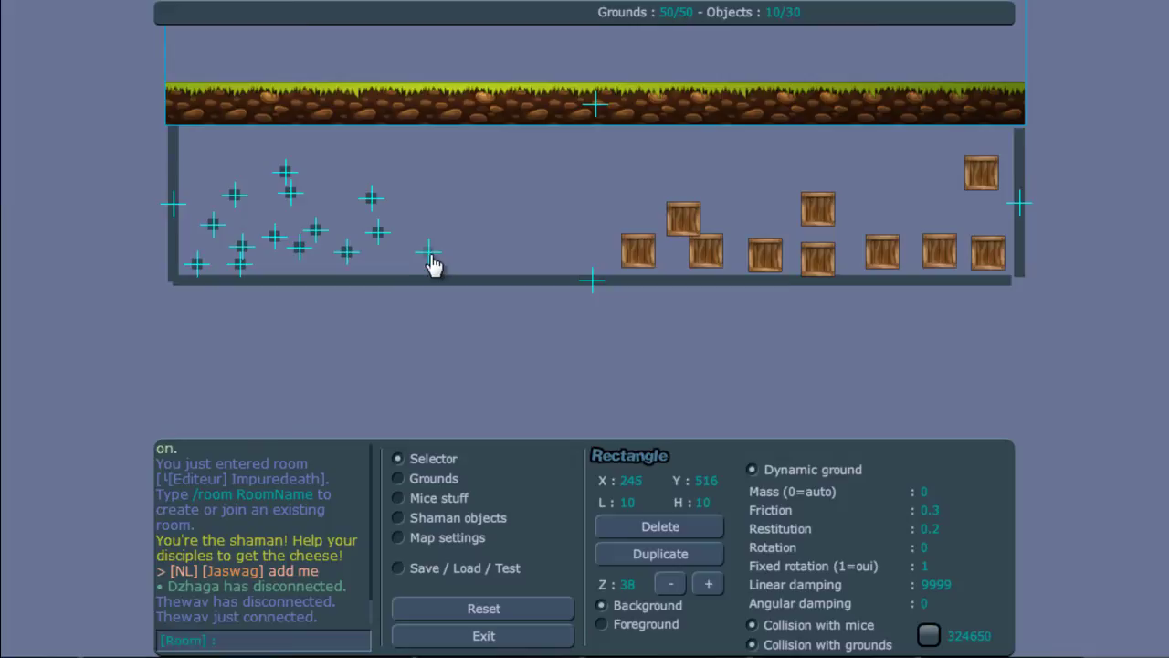
{"action": "left_click_drag", "start_coordinate": [243, 267], "coordinate": [391, 271]}
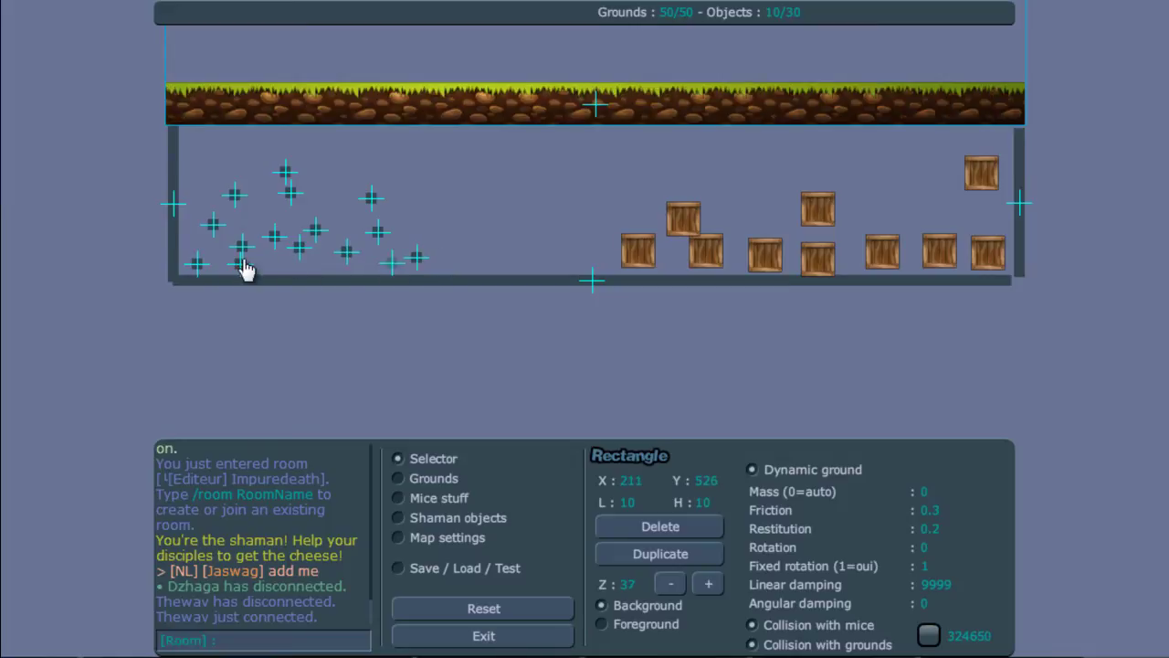
{"action": "left_click_drag", "start_coordinate": [242, 270], "coordinate": [334, 202]}
{"action": "left_click_drag", "start_coordinate": [239, 267], "coordinate": [263, 209]}
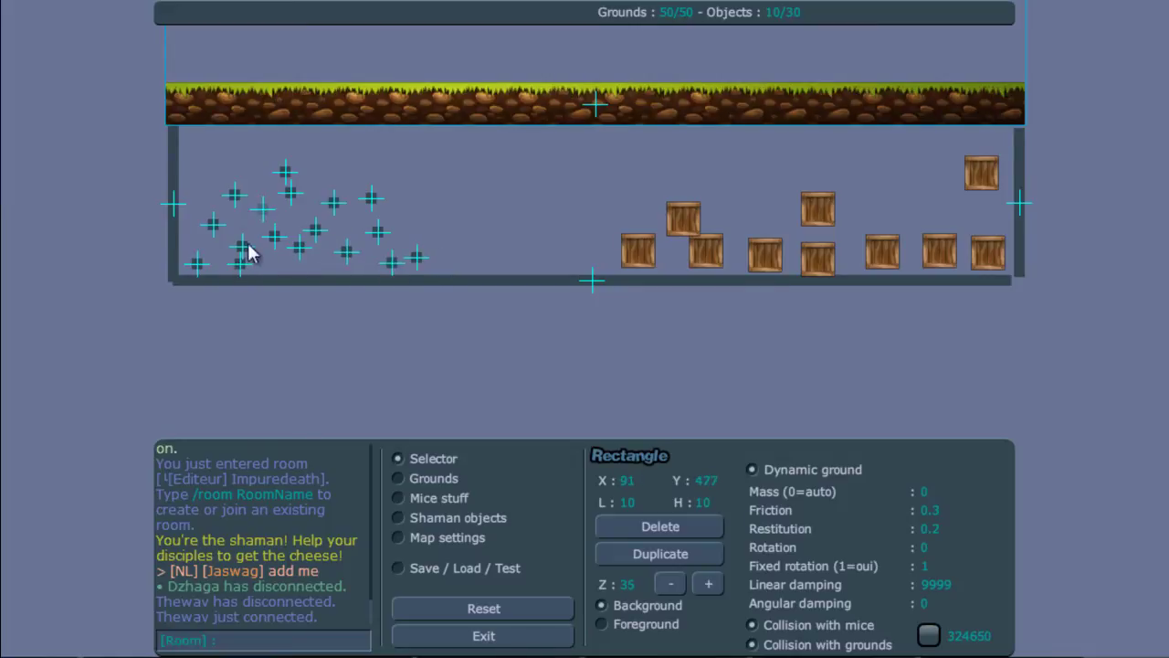
{"action": "left_click_drag", "start_coordinate": [240, 265], "coordinate": [437, 241]}
{"action": "left_click_drag", "start_coordinate": [245, 265], "coordinate": [262, 264]}
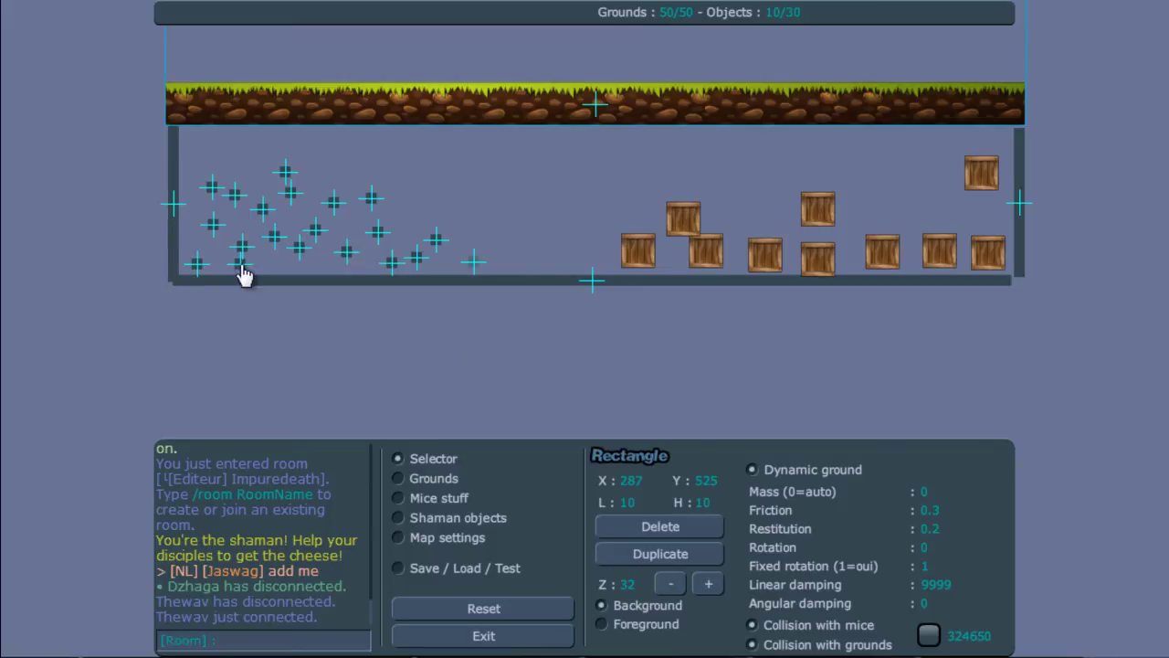
{"action": "left_click_drag", "start_coordinate": [246, 266], "coordinate": [266, 168]}
{"action": "left_click_drag", "start_coordinate": [225, 207], "coordinate": [223, 173]}
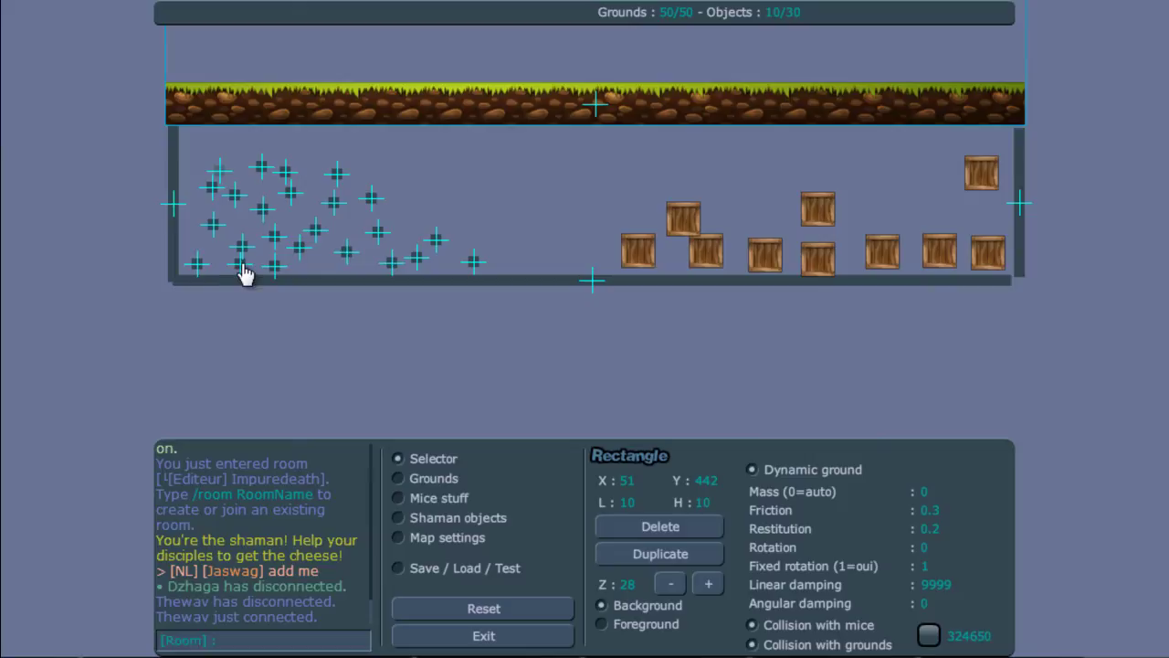
{"action": "left_click_drag", "start_coordinate": [341, 215], "coordinate": [405, 193]}
{"action": "left_click_drag", "start_coordinate": [301, 250], "coordinate": [432, 206]}
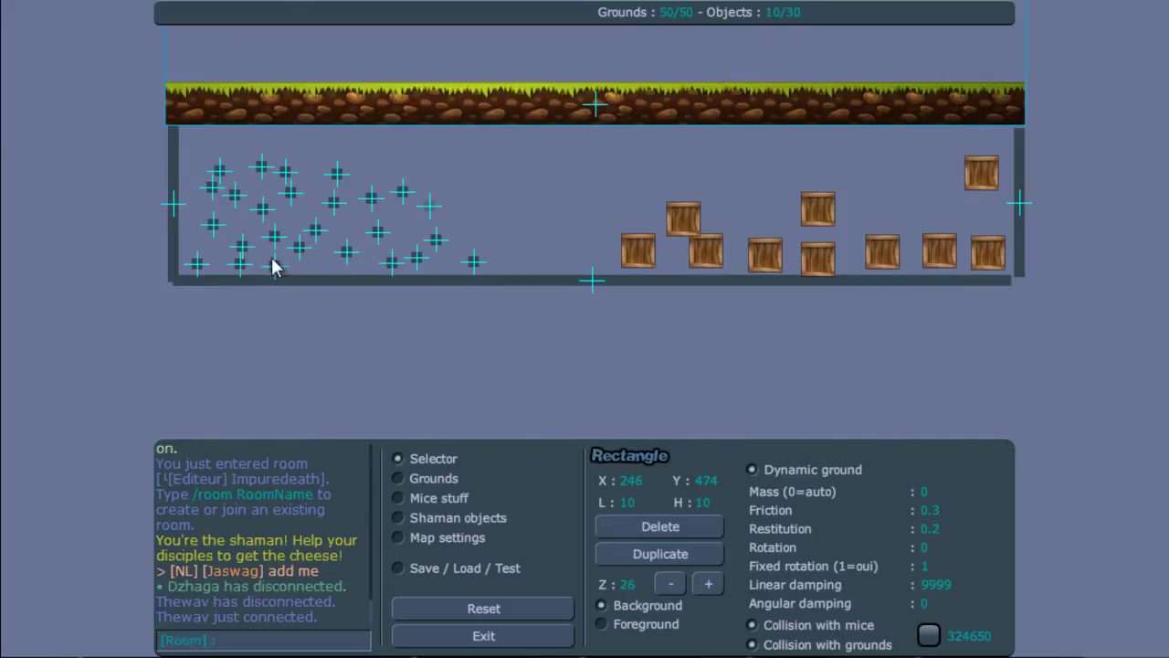
{"action": "left_click_drag", "start_coordinate": [311, 261], "coordinate": [330, 265]}
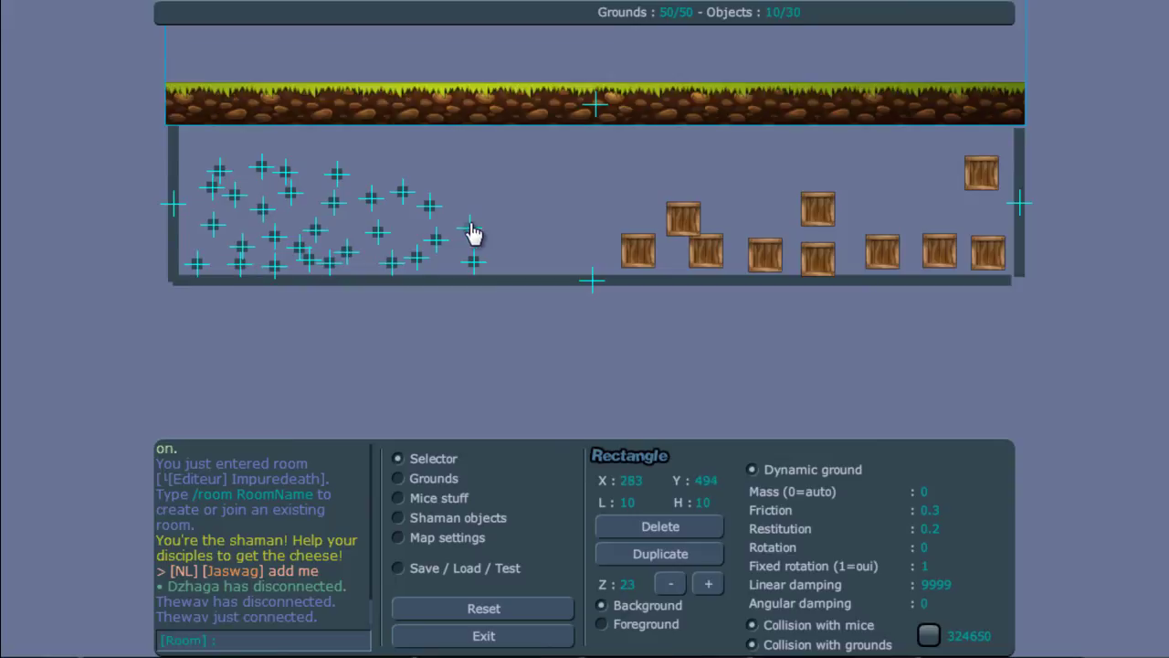
{"action": "left_click_drag", "start_coordinate": [472, 234], "coordinate": [492, 210]}
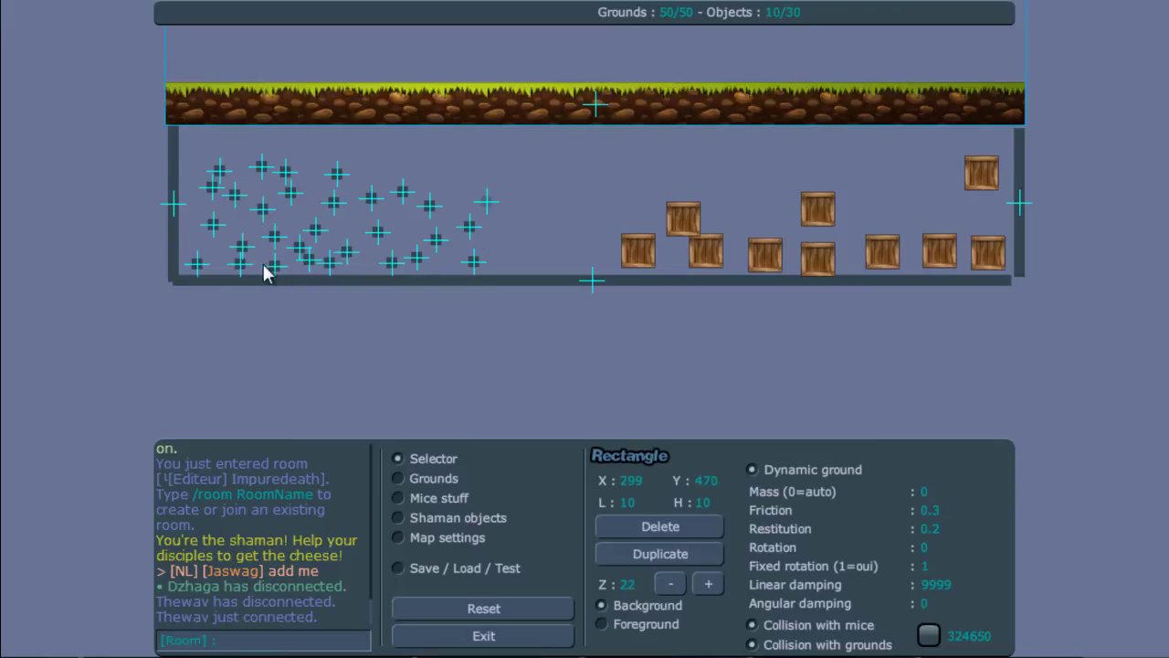
{"action": "left_click_drag", "start_coordinate": [239, 277], "coordinate": [444, 177]}
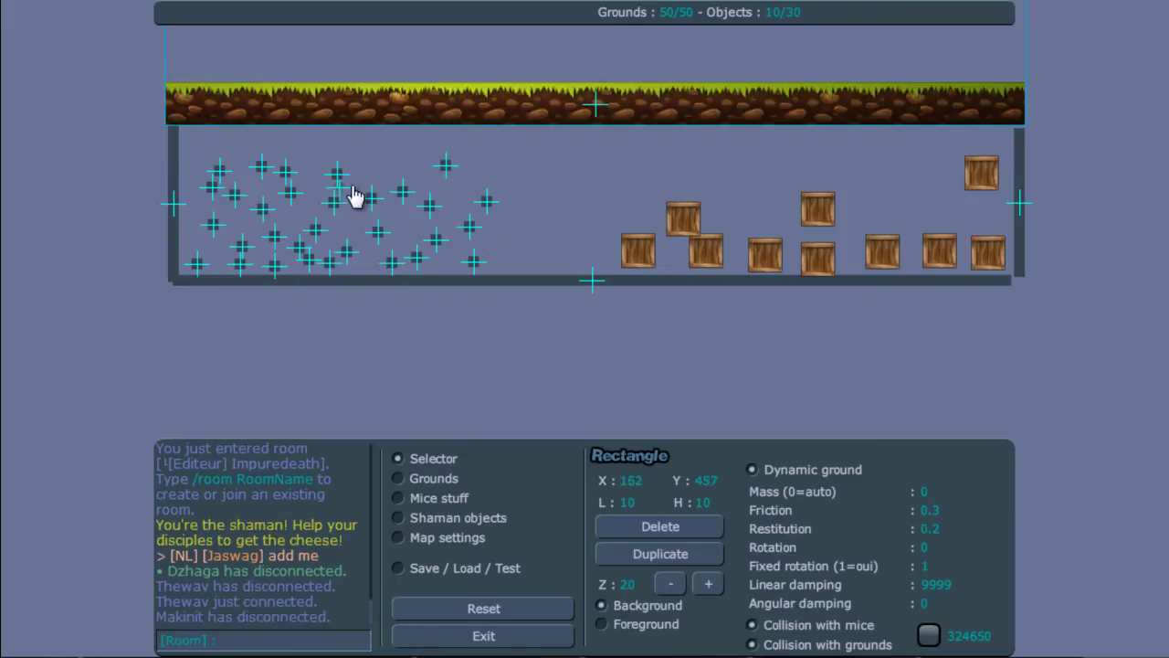
{"action": "left_click_drag", "start_coordinate": [354, 196], "coordinate": [390, 189]}
{"action": "left_click_drag", "start_coordinate": [335, 162], "coordinate": [333, 161]}
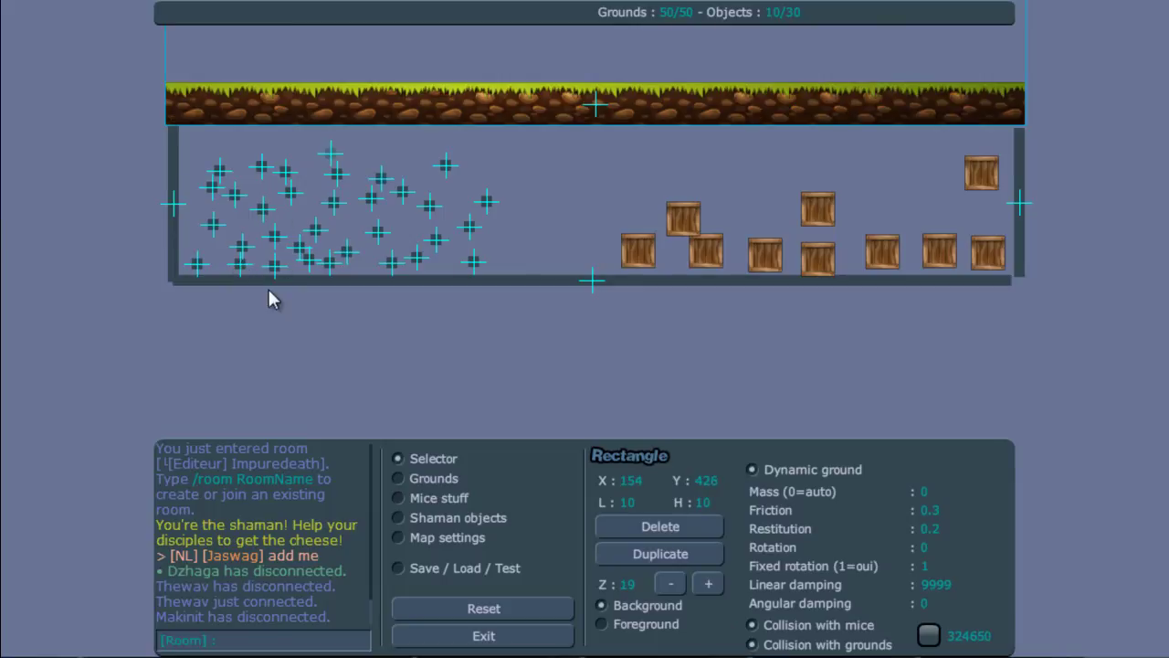
{"action": "left_click_drag", "start_coordinate": [244, 187], "coordinate": [242, 166]}
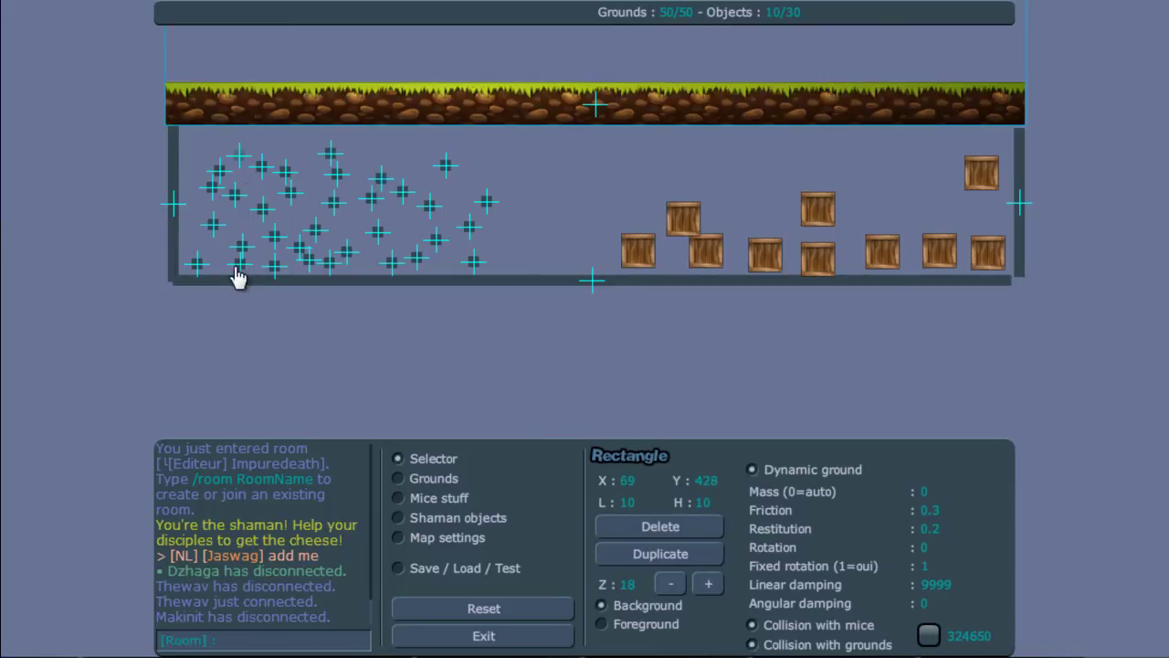
{"action": "left_click_drag", "start_coordinate": [241, 262], "coordinate": [201, 159]}
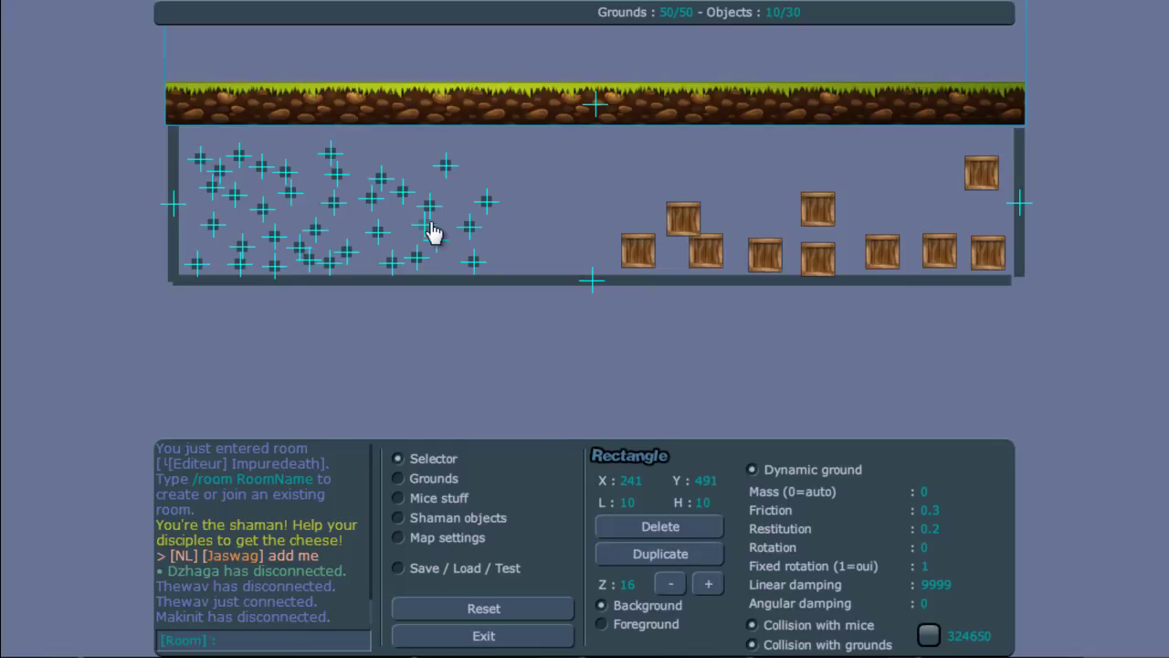
{"action": "mouse_move", "coordinate": [242, 269]}
{"action": "left_mouse_down"}
{"action": "mouse_move", "coordinate": [339, 253]}
{"action": "mouse_move", "coordinate": [350, 239]}
{"action": "left_mouse_up"}
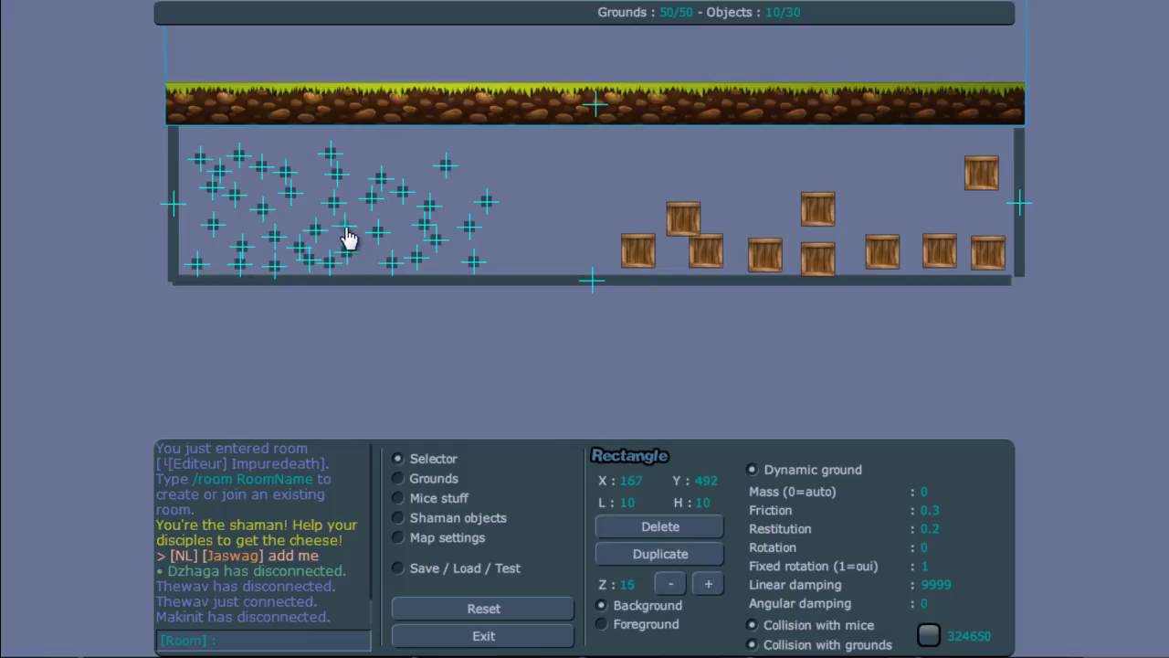
{"action": "mouse_move", "coordinate": [245, 271]}
{"action": "left_mouse_down"}
{"action": "mouse_move", "coordinate": [437, 219]}
{"action": "mouse_move", "coordinate": [456, 193]}
{"action": "mouse_move", "coordinate": [499, 181]}
{"action": "left_mouse_up"}
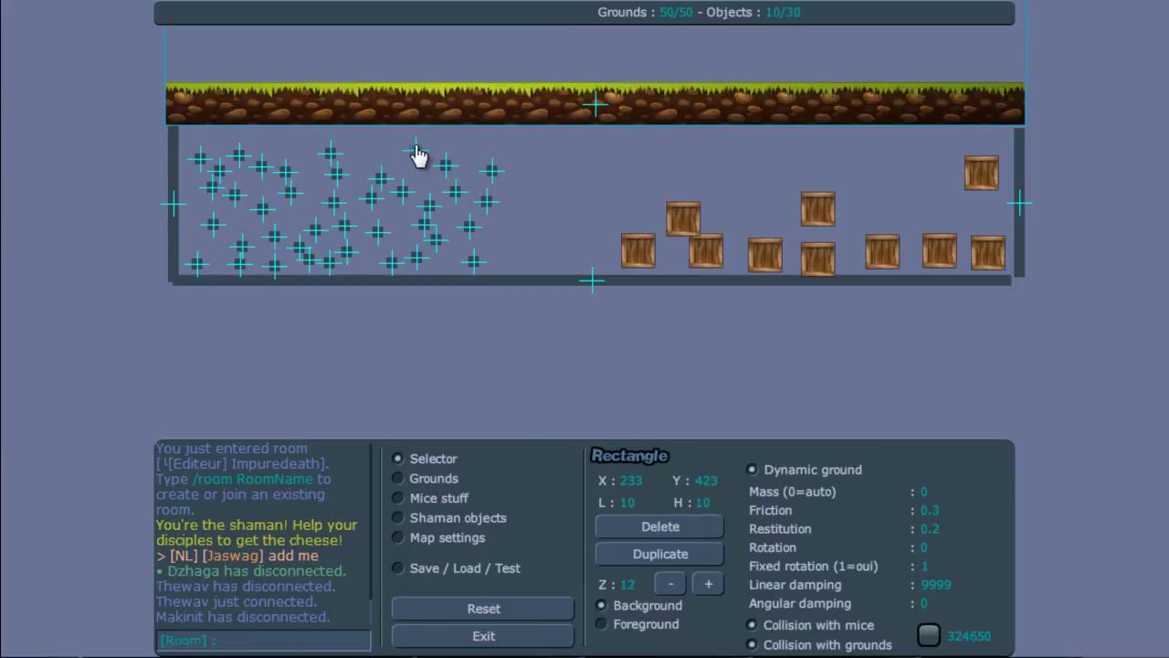
{"action": "left_click_drag", "start_coordinate": [418, 155], "coordinate": [418, 157]}
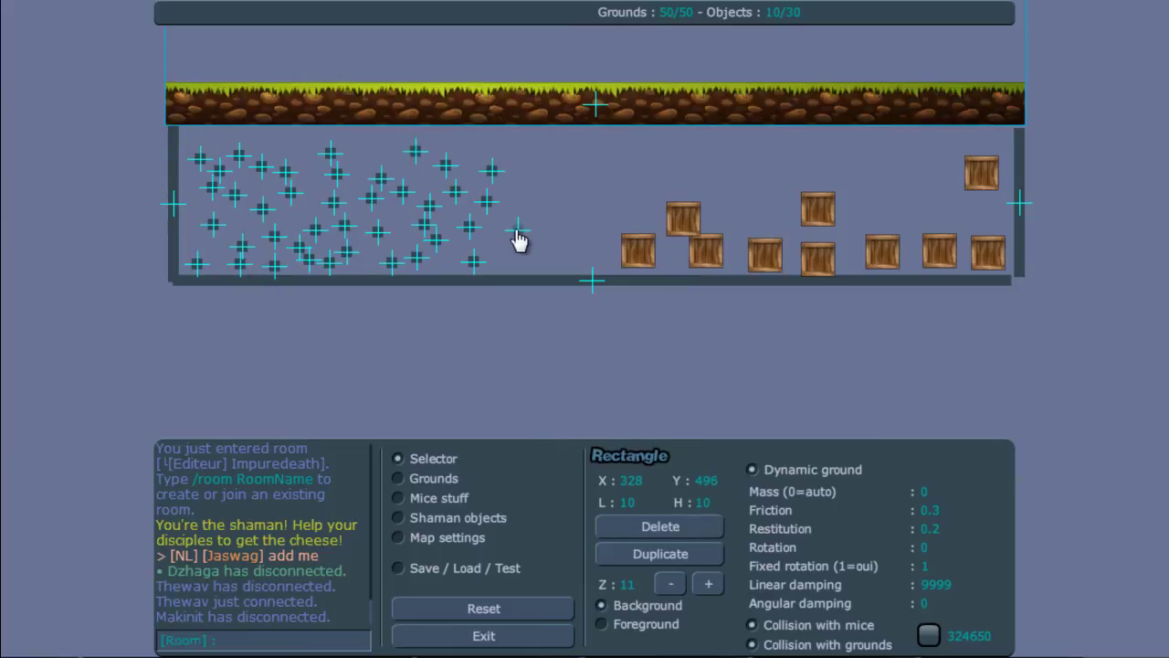
{"action": "left_click_drag", "start_coordinate": [512, 180], "coordinate": [520, 193]}
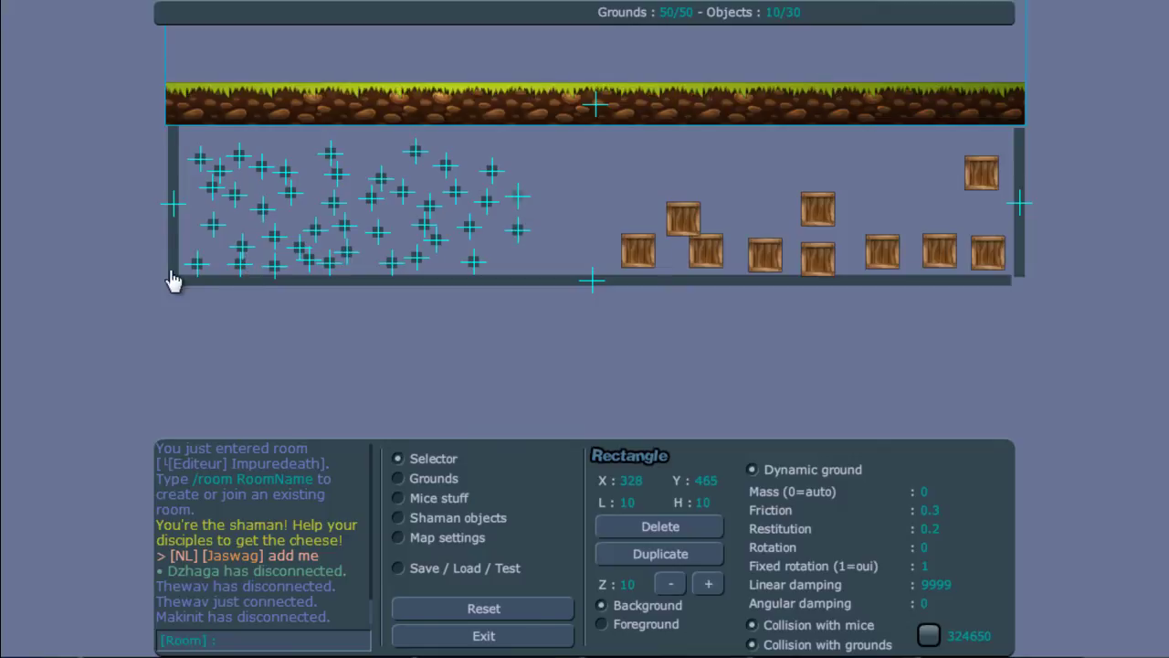
{"action": "left_click_drag", "start_coordinate": [598, 231], "coordinate": [523, 170]}
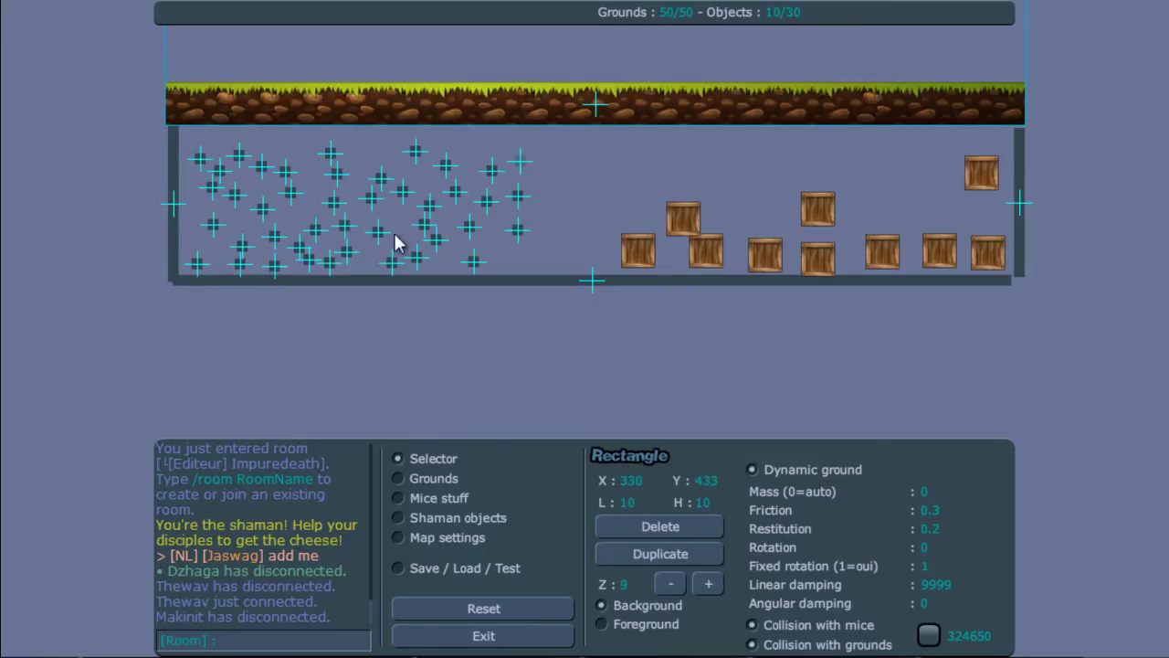
{"action": "left_click_drag", "start_coordinate": [546, 272], "coordinate": [545, 273]}
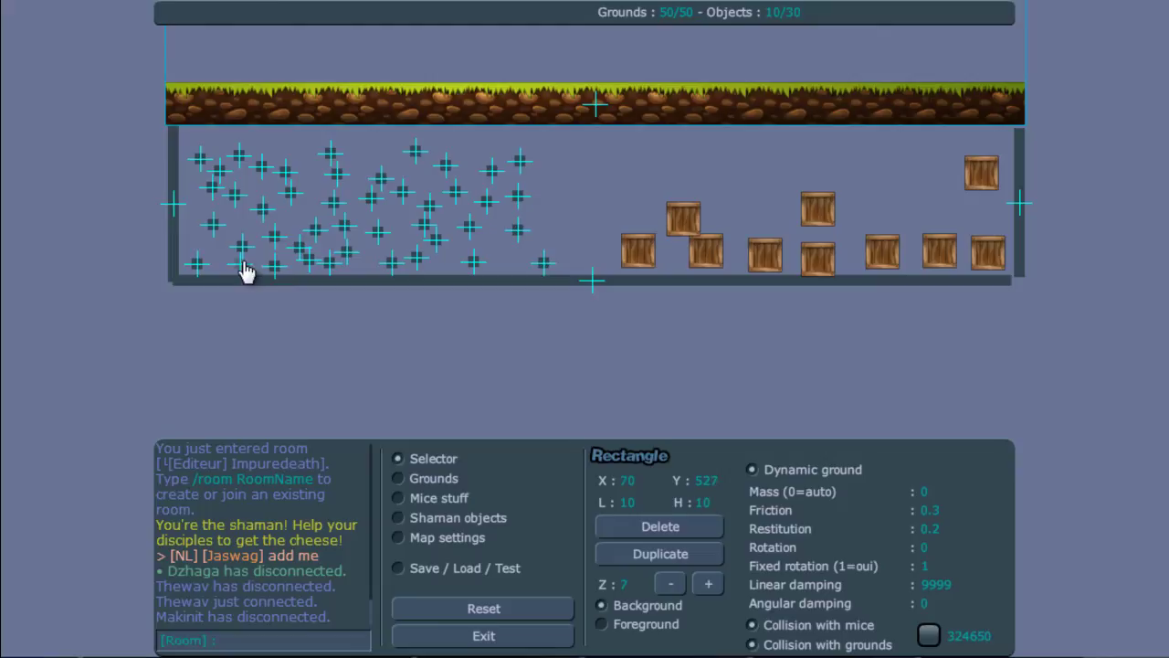
{"action": "left_click_drag", "start_coordinate": [247, 272], "coordinate": [274, 231]}
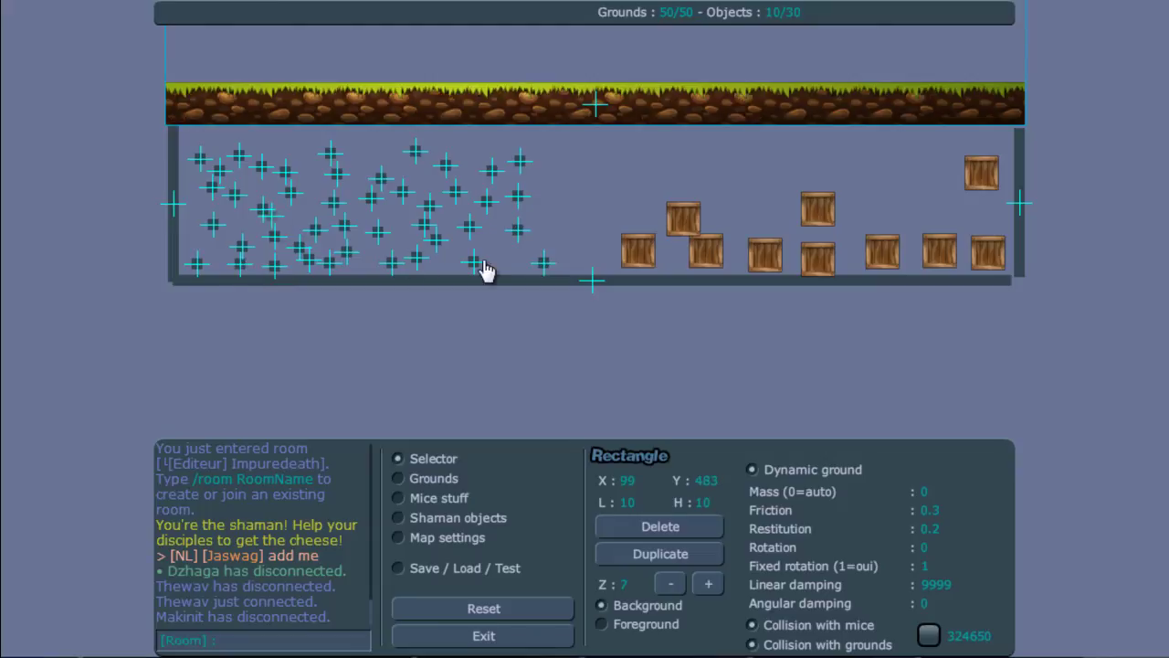
Step: Place a mice spawn on the grass floor in the left part of the map
{"action": "left_click", "coordinate": [438, 518]}
{"action": "left_click", "coordinate": [430, 498]}
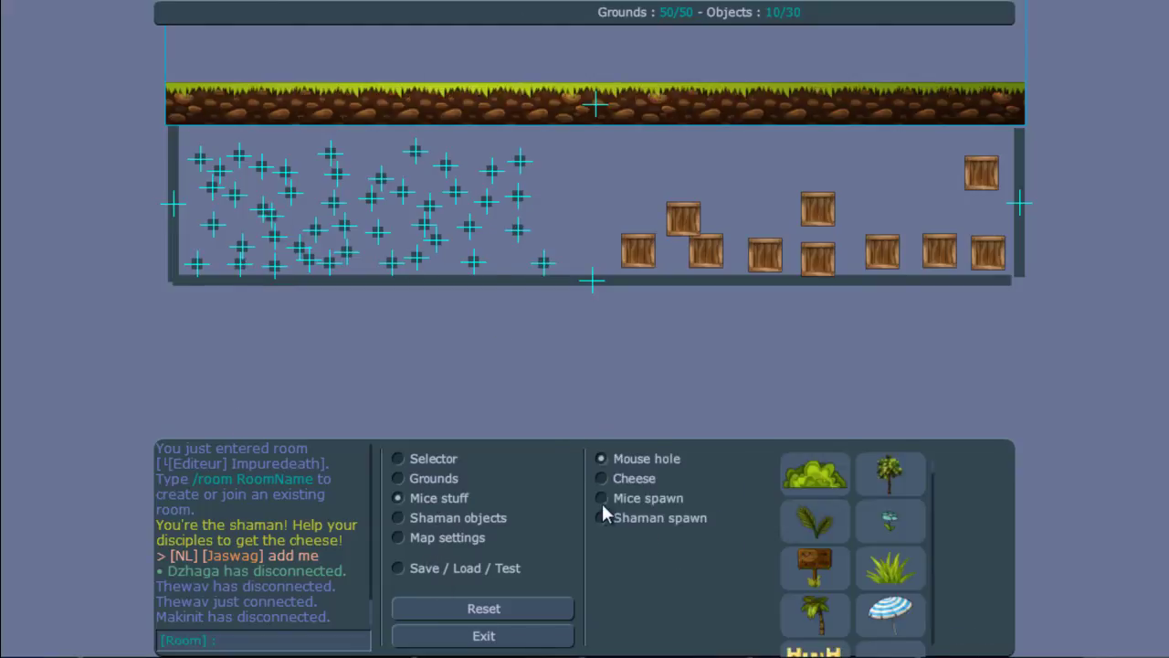
{"action": "left_click", "coordinate": [651, 498]}
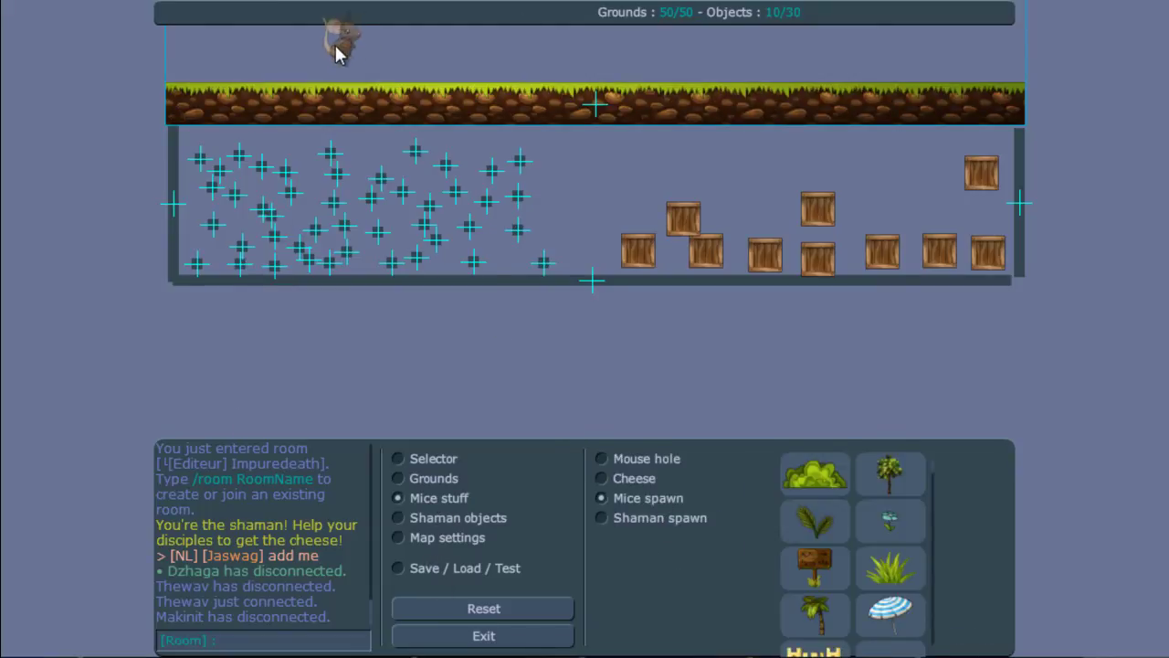
Step: Run a test of the map and look through the shaman objects available in play
{"action": "left_click", "coordinate": [468, 571]}
{"action": "left_click", "coordinate": [666, 460]}
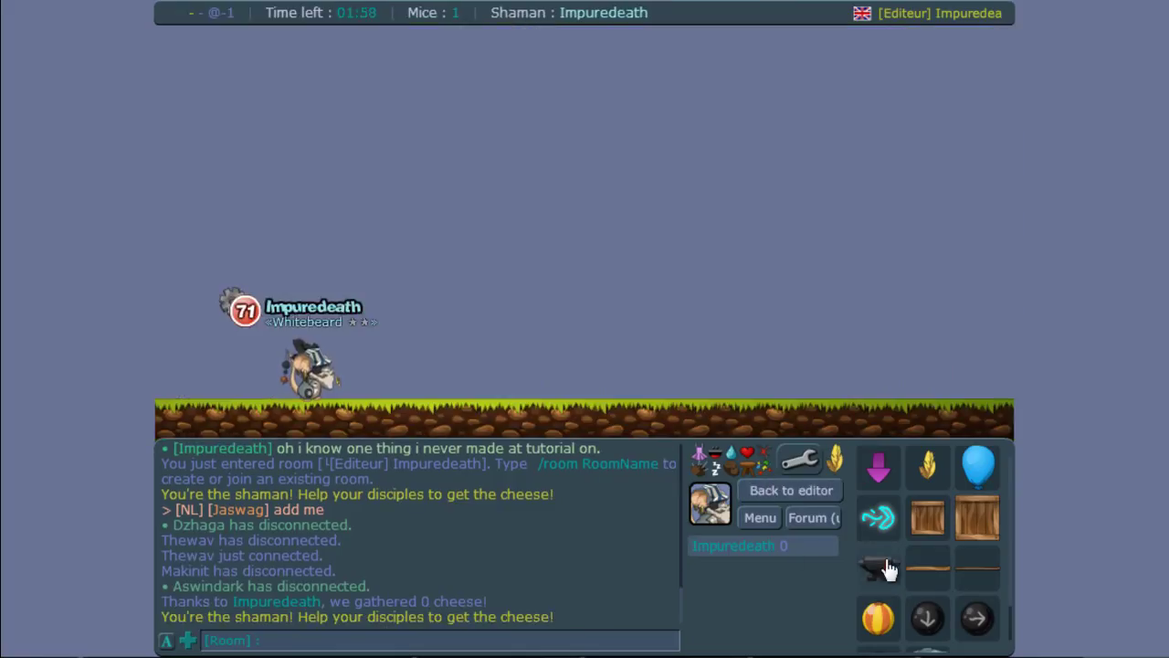
{"action": "scroll", "coordinate": [885, 564], "scroll_direction": "down", "scroll_amount": 1}
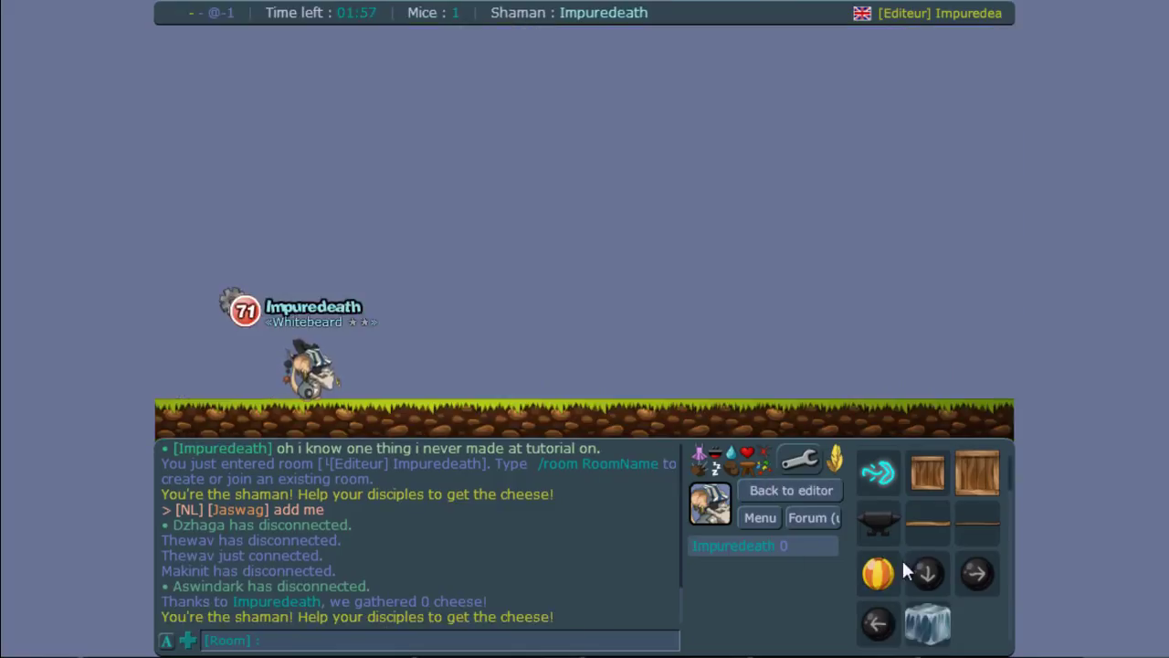
Step: Look through the tribe's member list and return from the test to the map editor
{"action": "left_click", "coordinate": [764, 527]}
{"action": "left_click", "coordinate": [762, 527]}
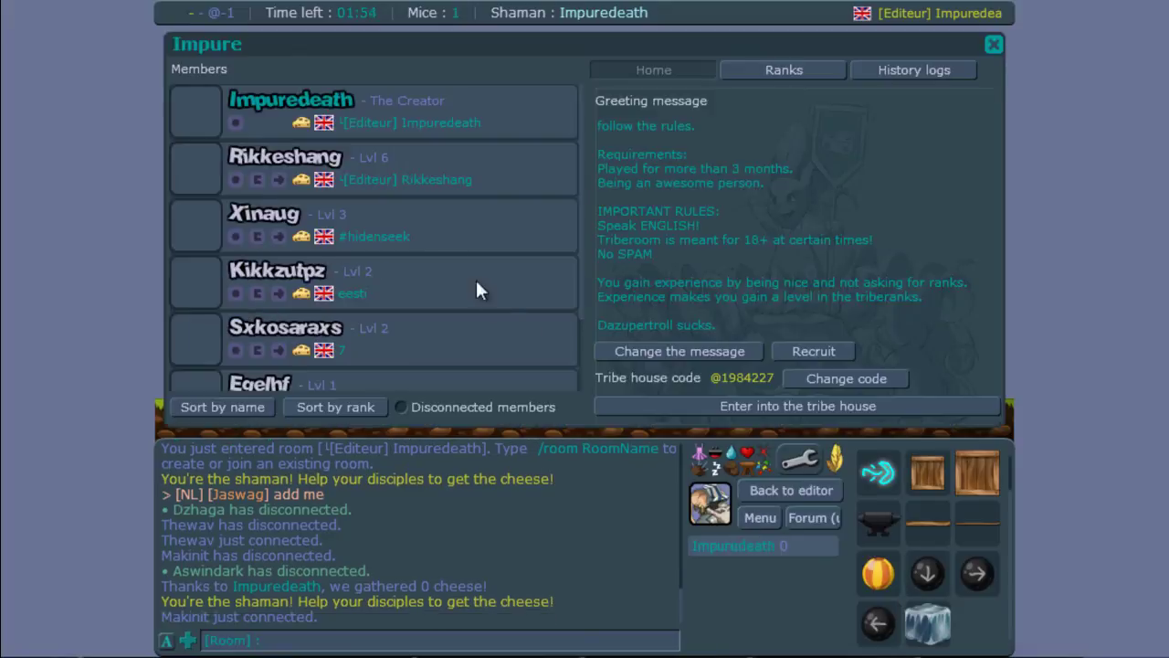
{"action": "scroll", "coordinate": [451, 259], "scroll_direction": "down", "scroll_amount": 2}
{"action": "scroll", "coordinate": [448, 284], "scroll_direction": "up", "scroll_amount": 2}
{"action": "scroll", "coordinate": [448, 294], "scroll_direction": "down", "scroll_amount": 2}
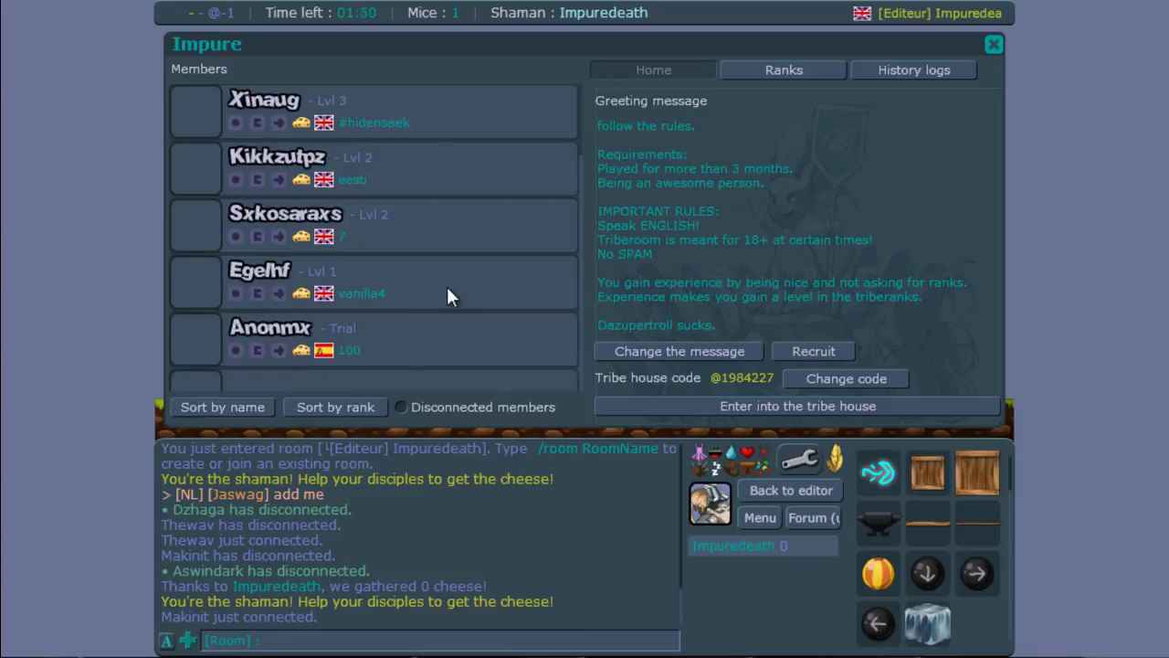
{"action": "left_click", "coordinate": [994, 46]}
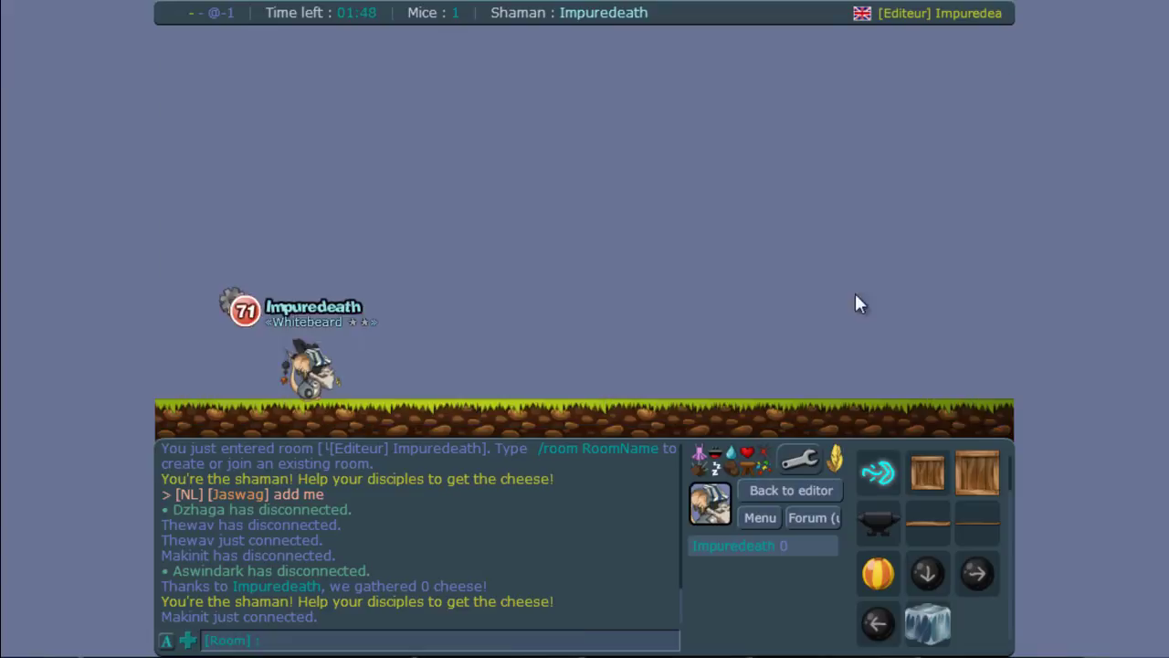
{"action": "left_click", "coordinate": [745, 491]}
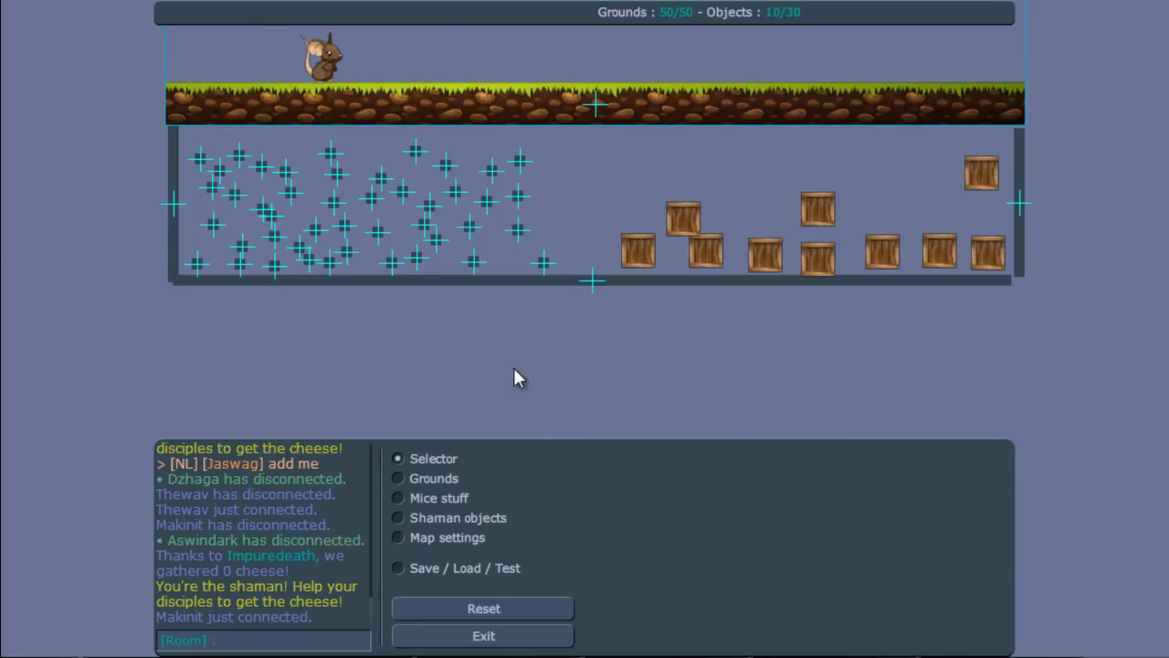
Step: Save the map, copy the map code it receives and close the confirmation
{"action": "left_click", "coordinate": [452, 568]}
{"action": "left_click", "coordinate": [693, 559]}
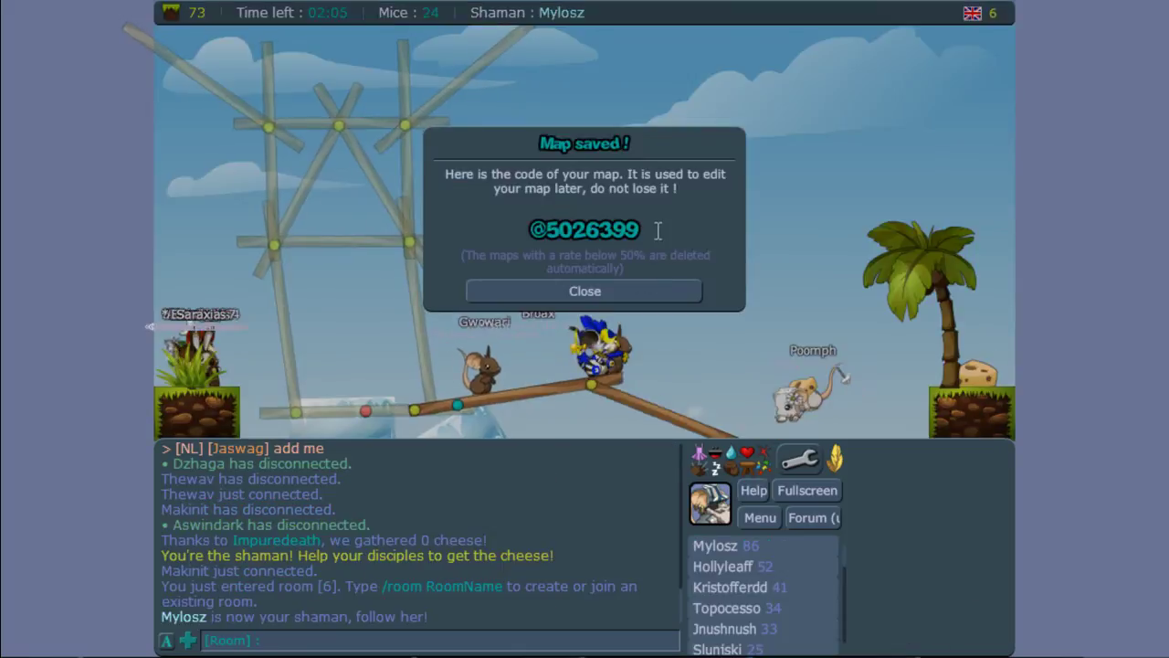
{"action": "left_click_drag", "start_coordinate": [658, 231], "coordinate": [457, 214]}
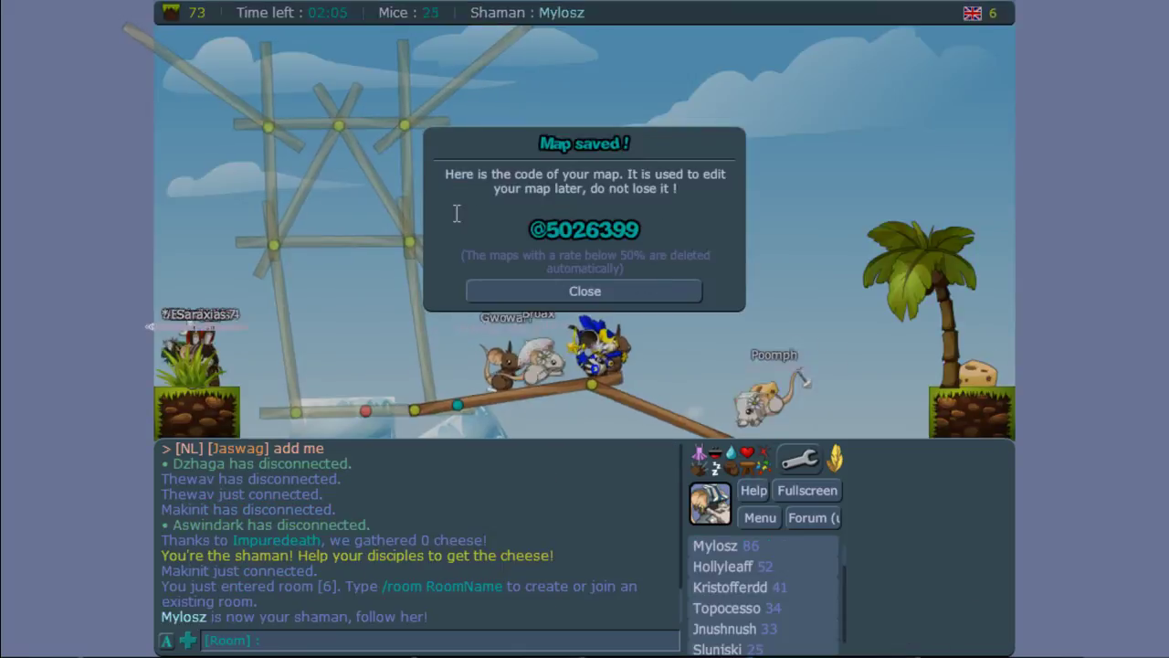
{"action": "left_click", "coordinate": [615, 293]}
Step: Open the tribe's page and enter the tribe house
{"action": "left_click", "coordinate": [761, 518]}
{"action": "left_click", "coordinate": [775, 493]}
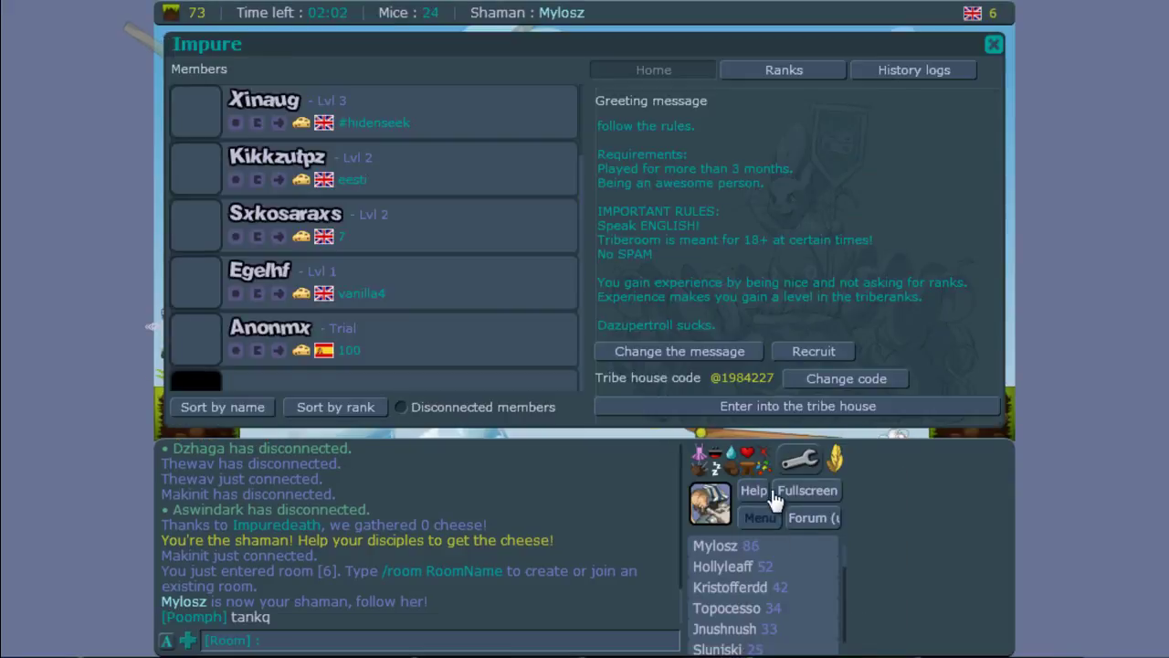
{"action": "left_click", "coordinate": [795, 405]}
Step: Look through the friend list for an online player and invite them to the tribe house to help test the map
{"action": "left_click", "coordinate": [773, 517]}
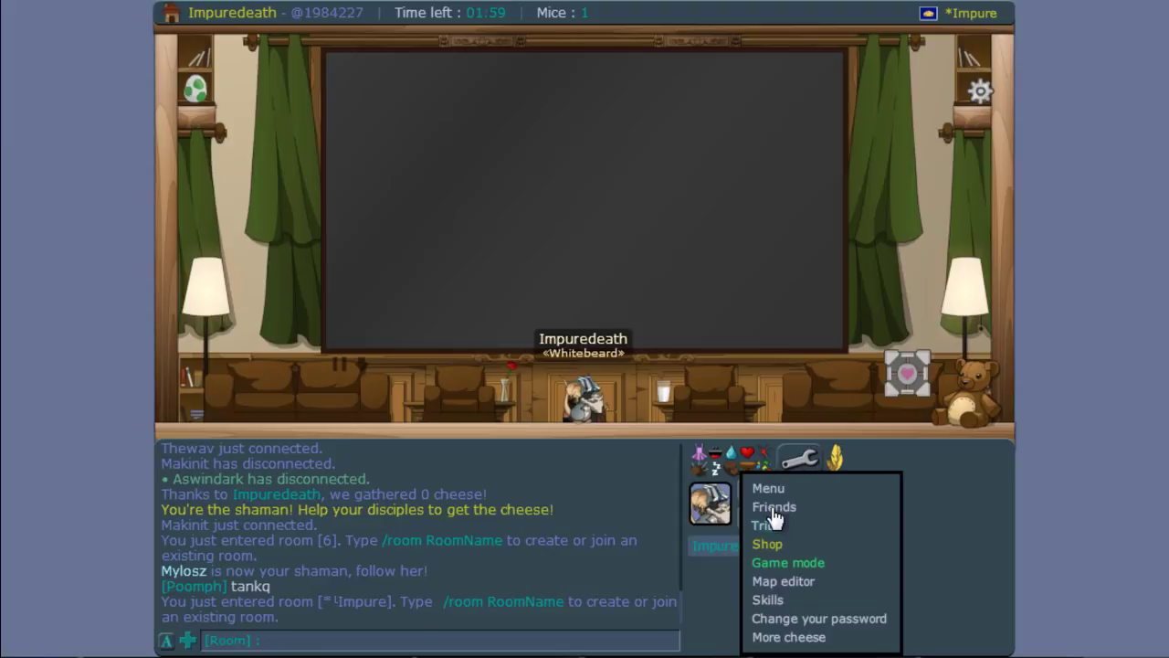
{"action": "left_click", "coordinate": [773, 508]}
{"action": "scroll", "coordinate": [608, 189], "scroll_direction": "down", "scroll_amount": 3}
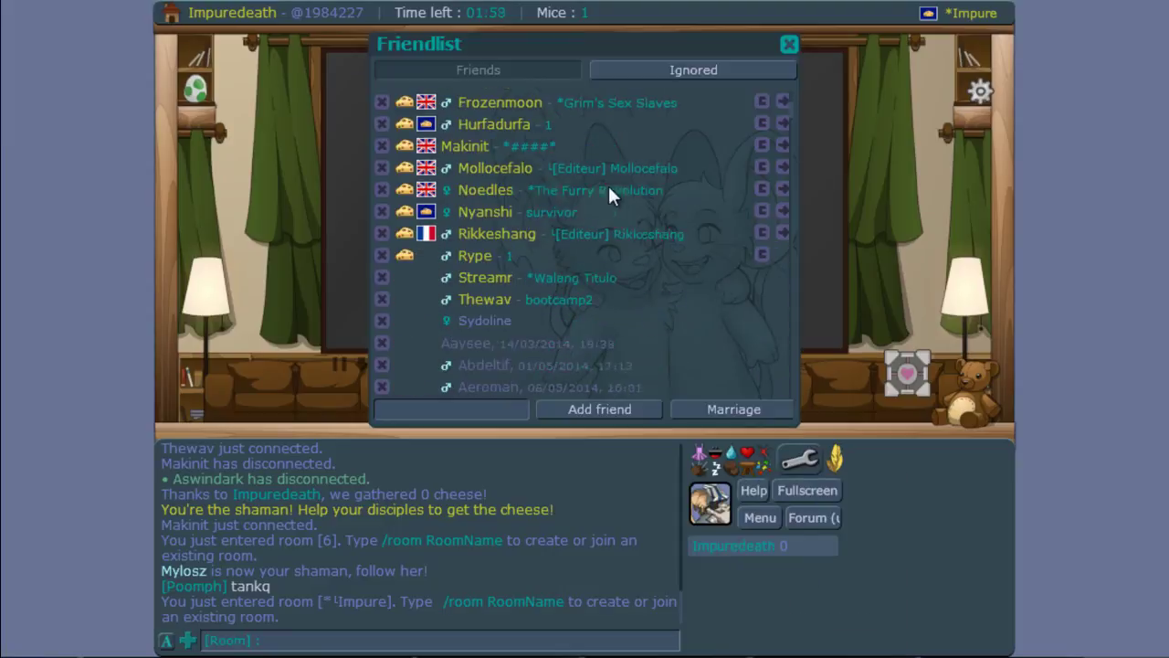
{"action": "scroll", "coordinate": [645, 256], "scroll_direction": "up", "scroll_amount": 3}
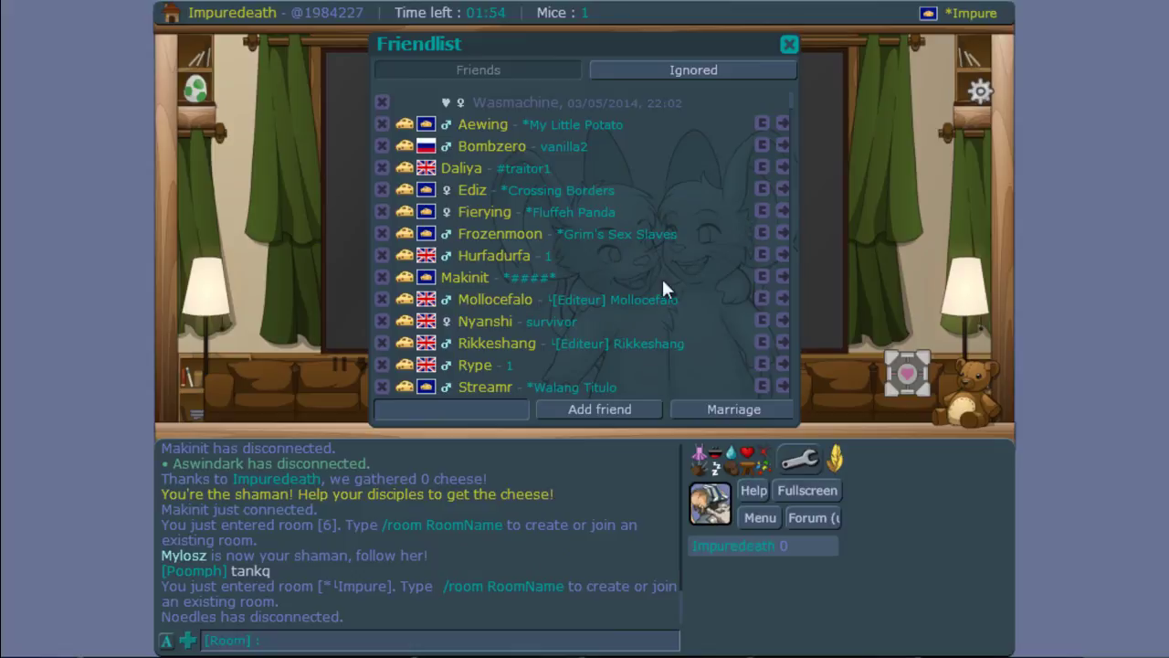
{"action": "left_click", "coordinate": [789, 44]}
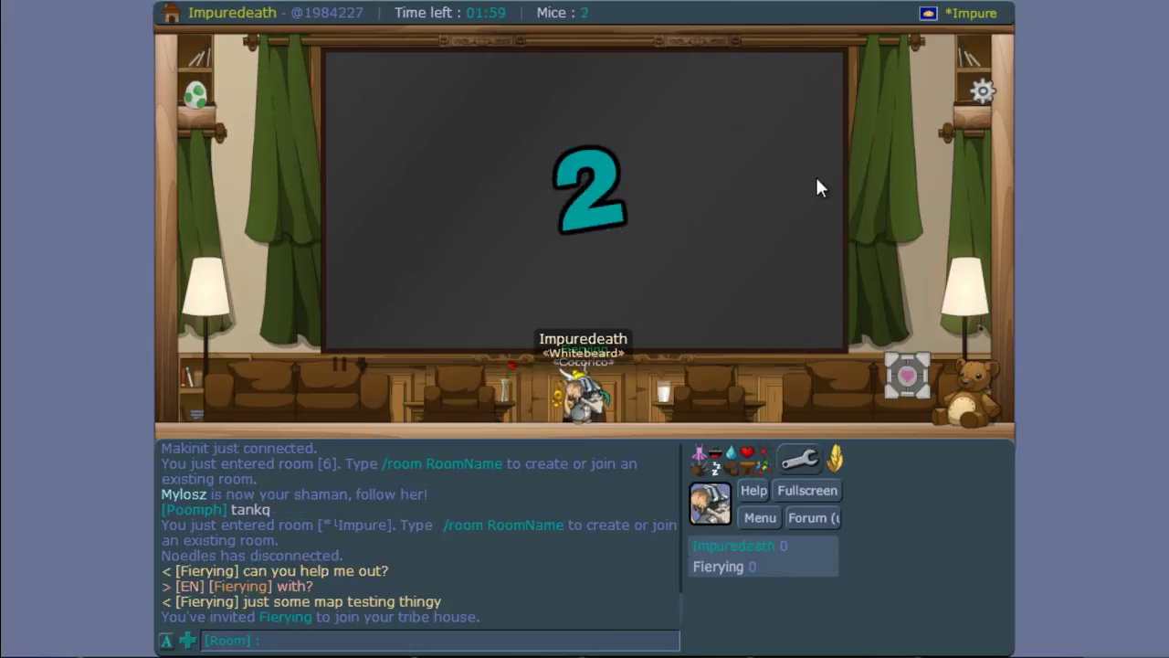
{"action": "key", "text": "Left"}
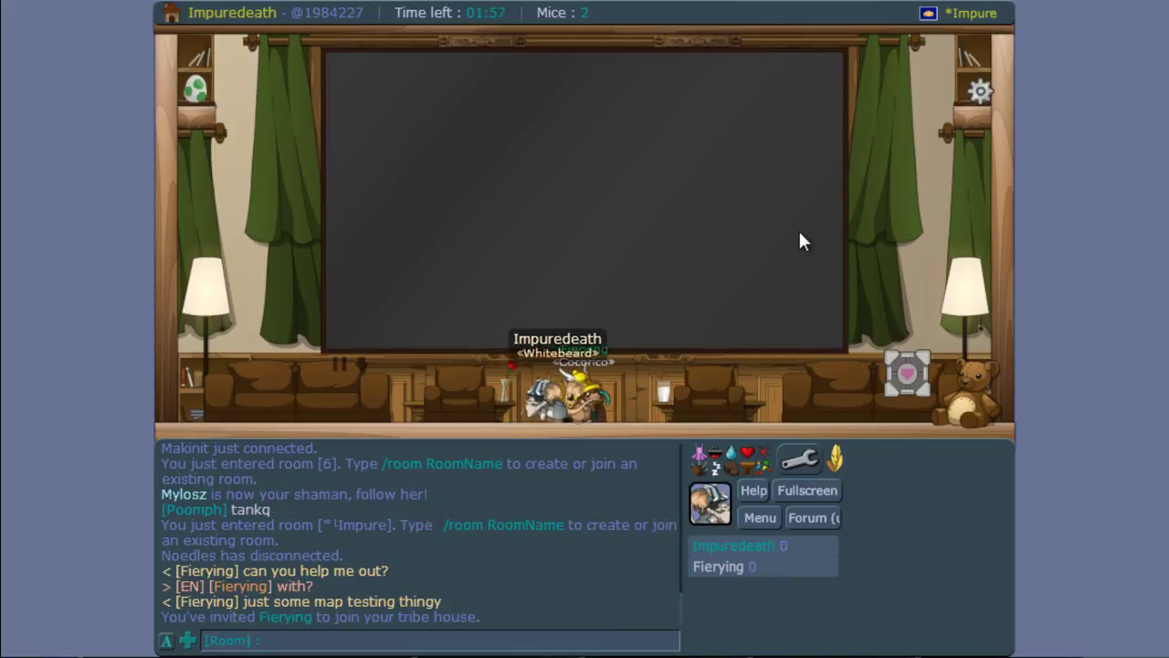
{"action": "key", "text": "Left"}
{"action": "key", "text": "Up"}
{"action": "key", "text": "Right"}
{"action": "key", "text": "0"}
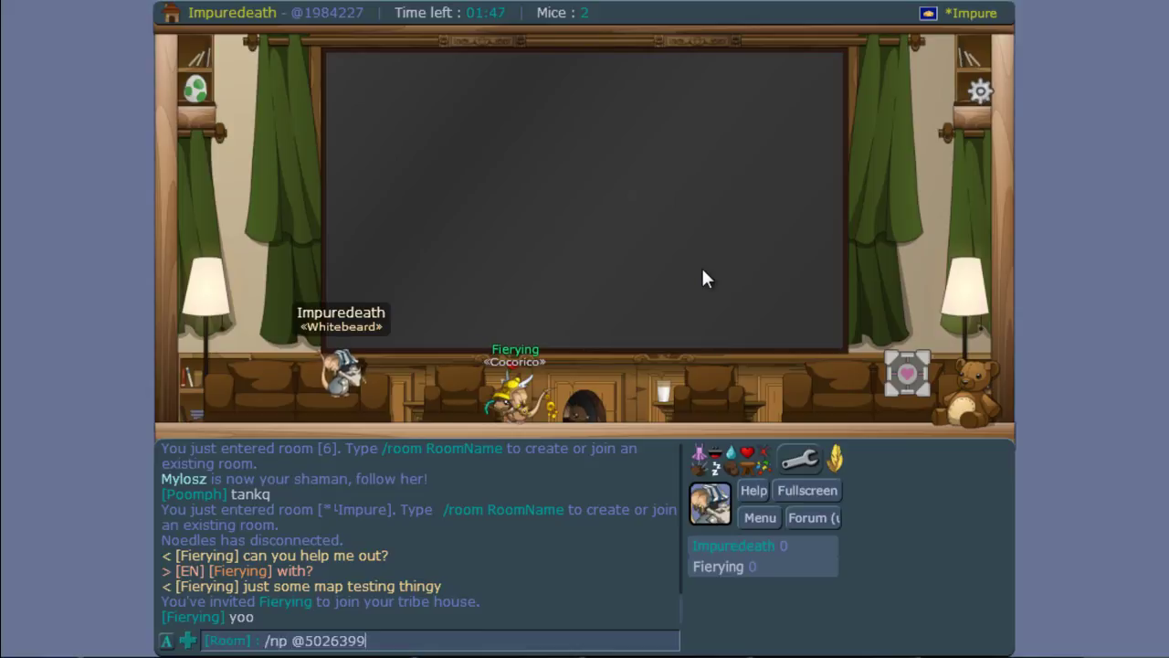
{"action": "key", "text": "Return"}
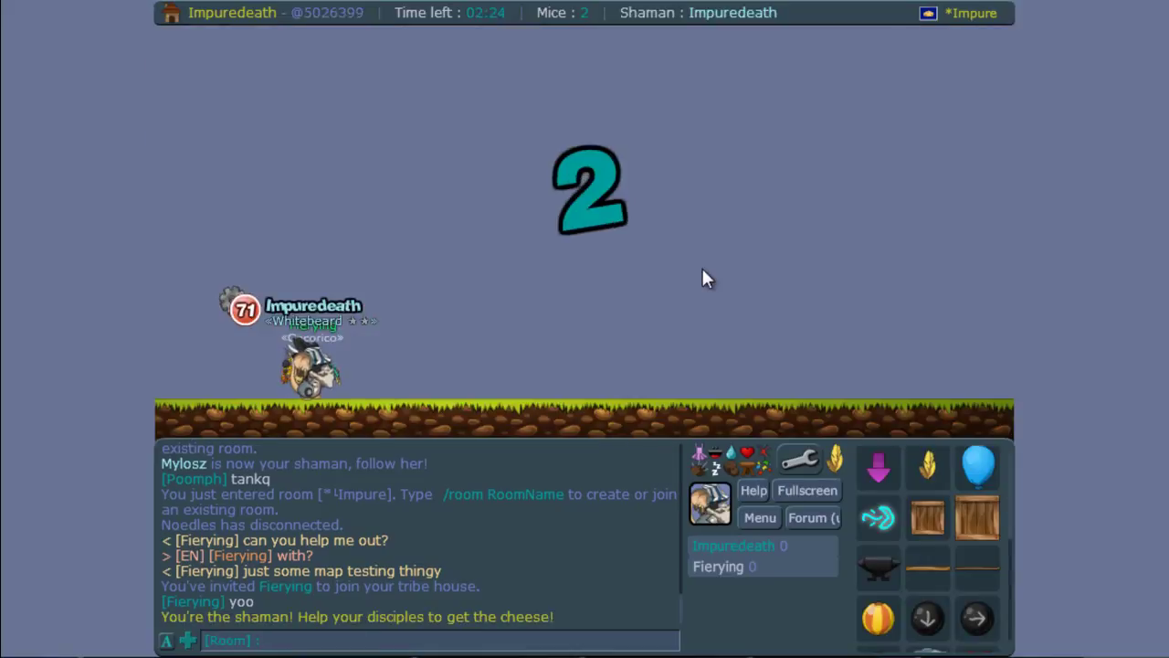
Step: Summon a beach ball just above the grass floor, a short distance ahead of the shaman
{"action": "key", "text": "Right"}
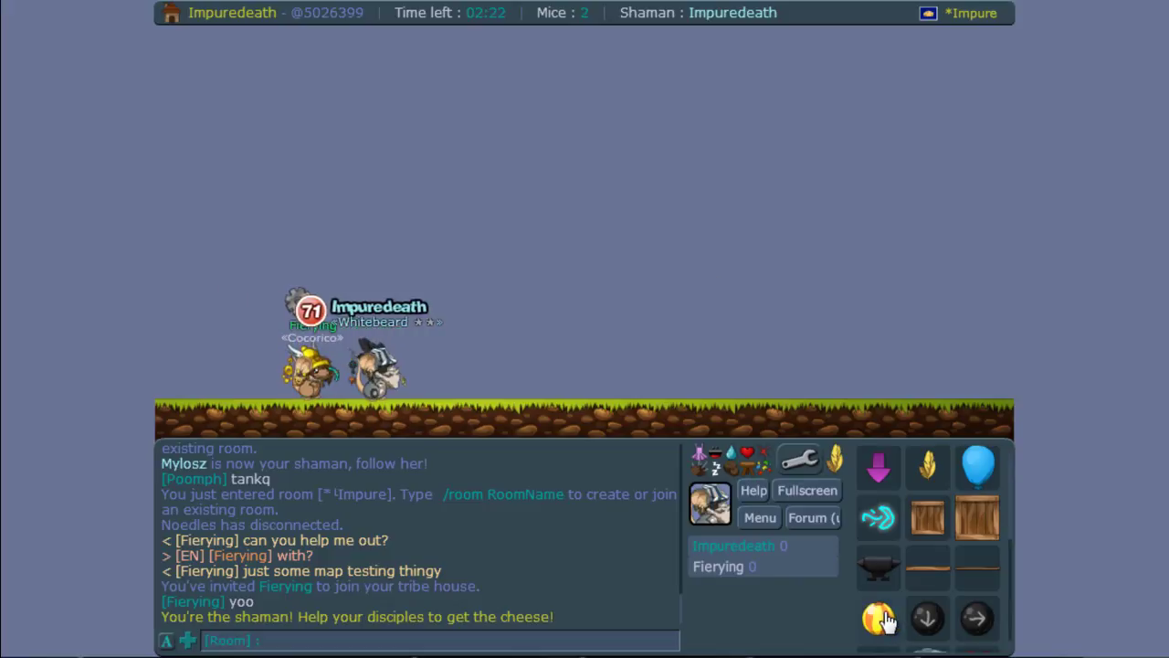
{"action": "left_click", "coordinate": [880, 618]}
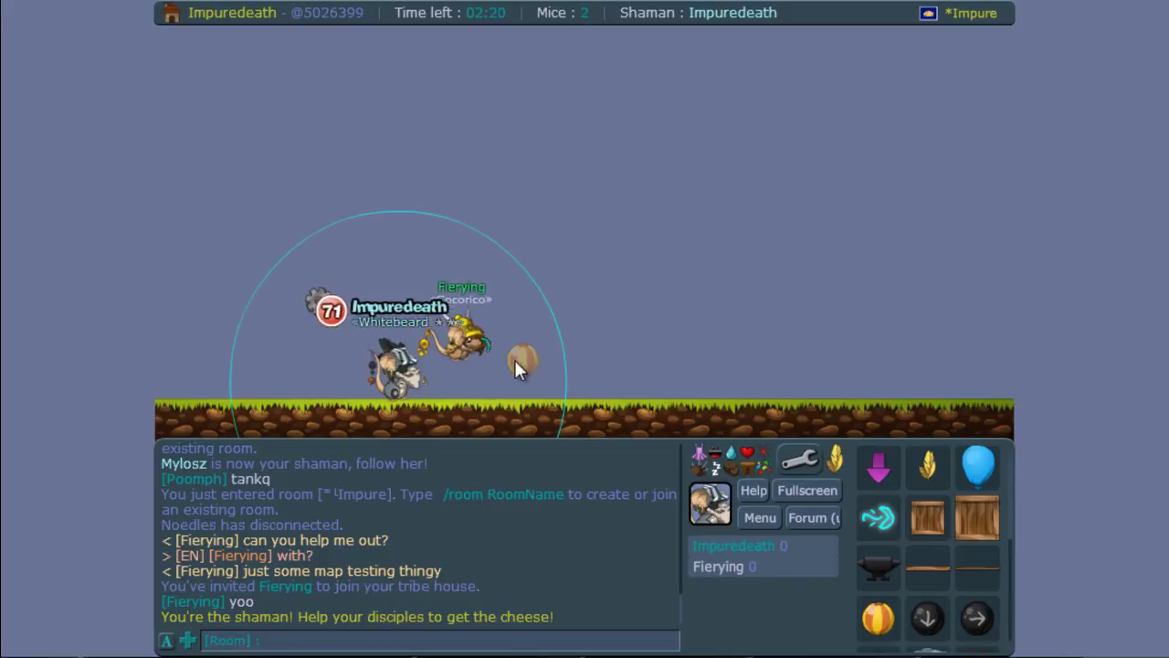
{"action": "left_click", "coordinate": [514, 360]}
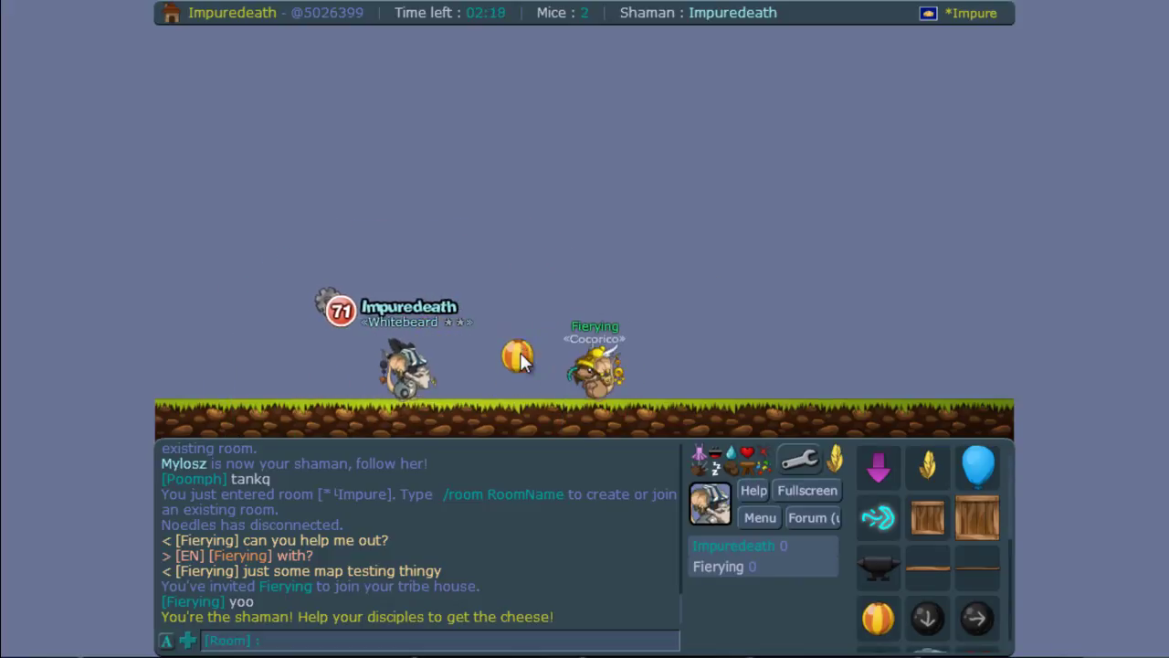
{"action": "key", "text": "Left"}
{"action": "key", "text": "Right"}
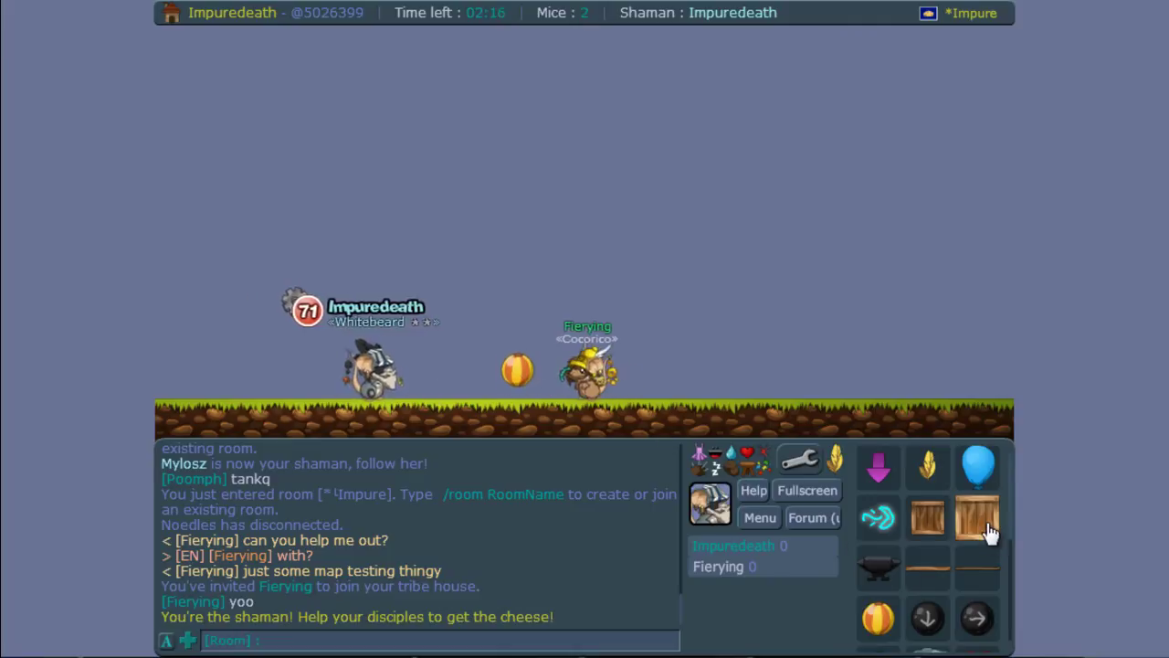
Step: Run and jump the shaman back and forth along the grass floor around the beach ball
{"action": "key", "text": "Right"}
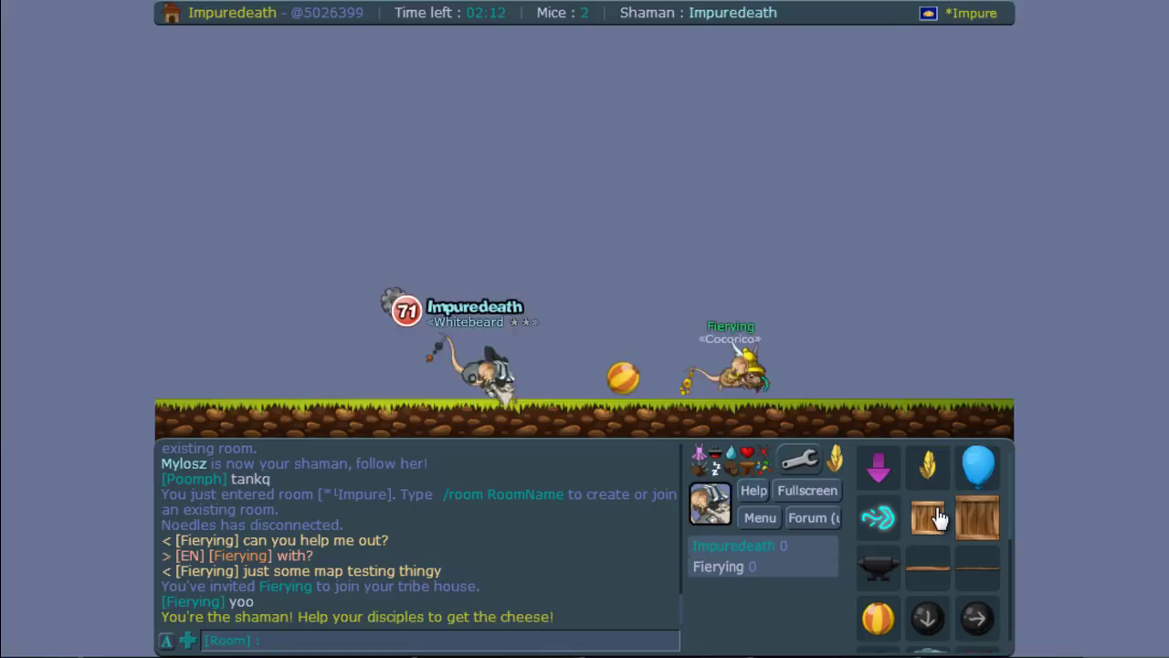
{"action": "key", "text": "Right"}
{"action": "key", "text": "Up"}
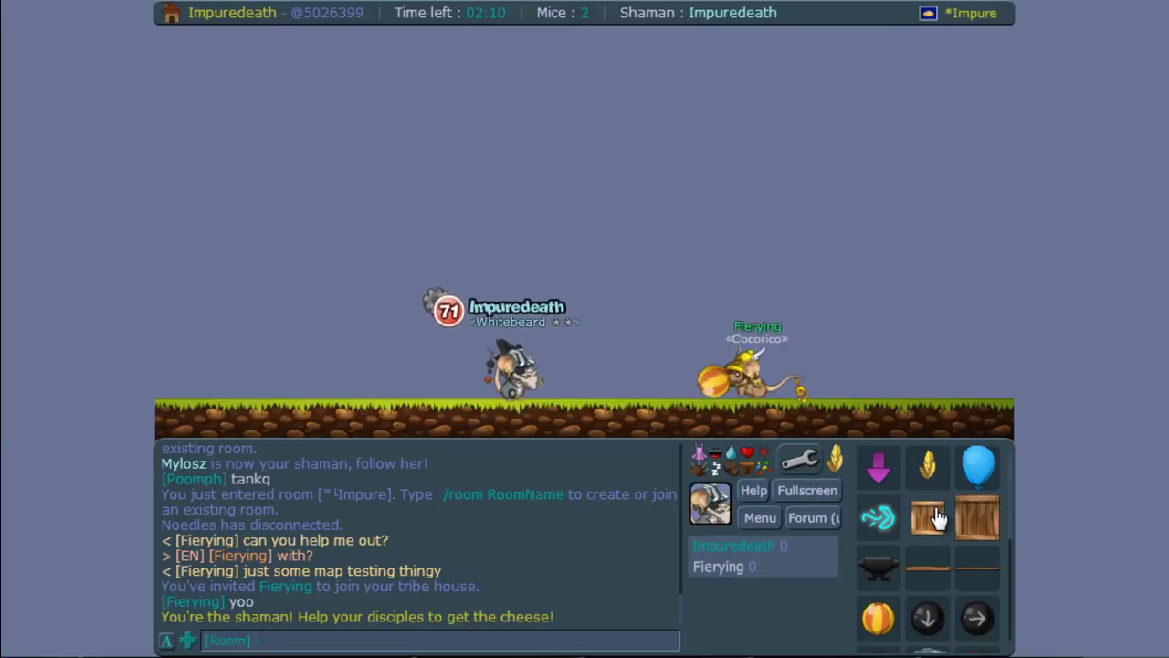
{"action": "key", "text": "Left"}
{"action": "key", "text": "Up"}
{"action": "key", "text": "Right"}
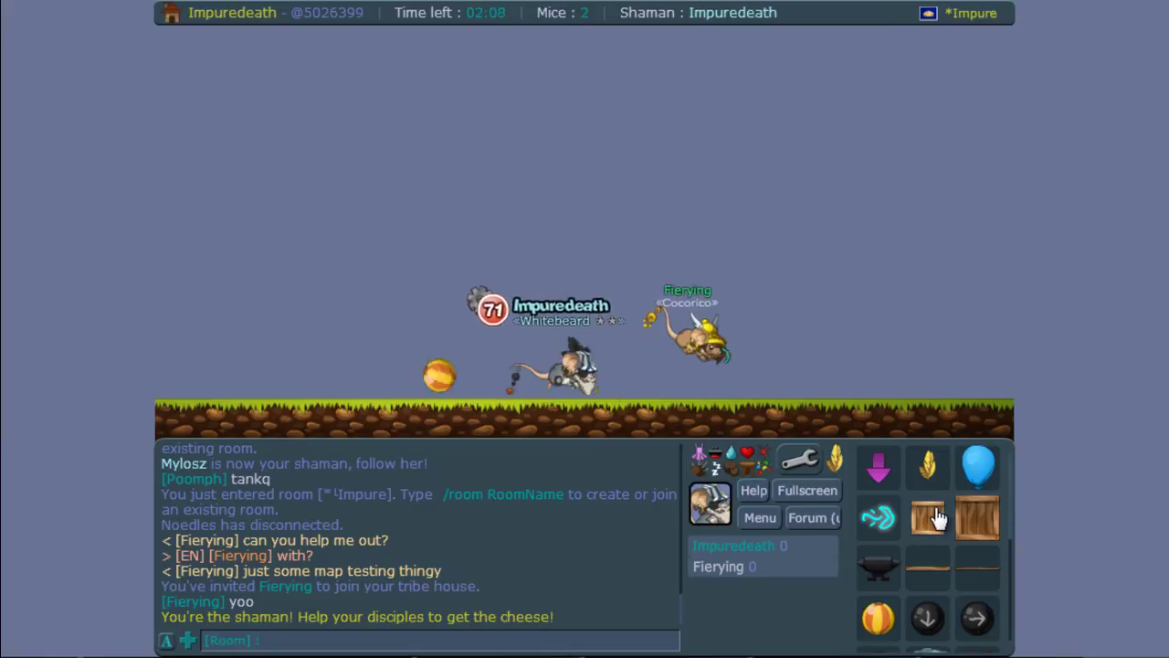
{"action": "key", "text": "Left"}
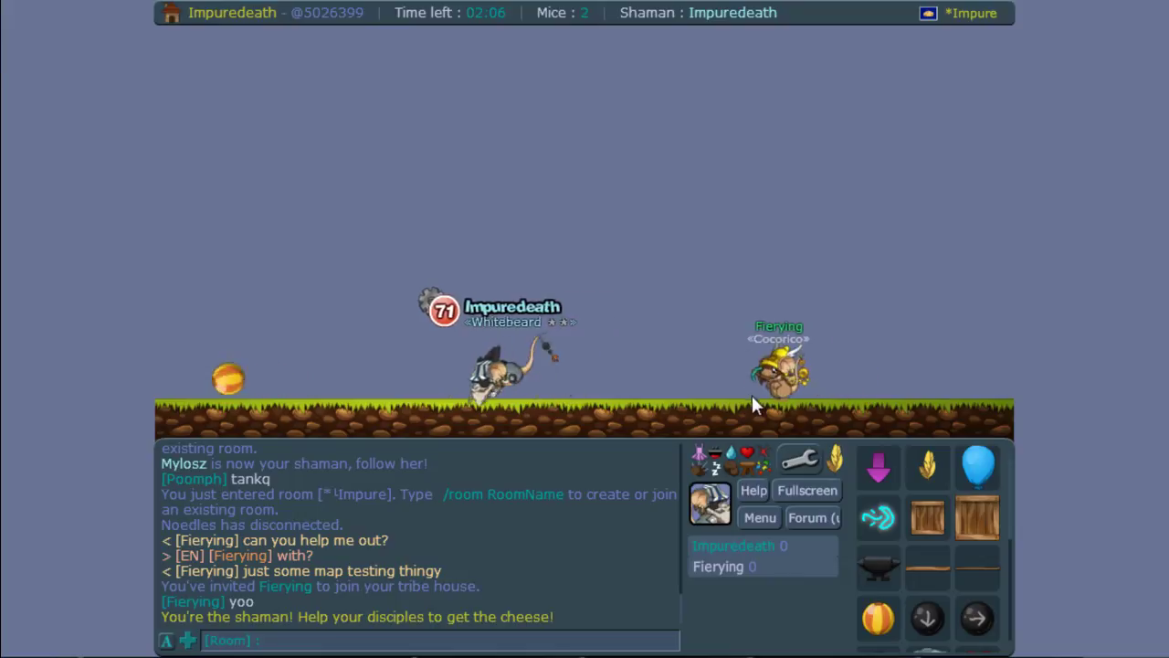
{"action": "key", "text": "Right"}
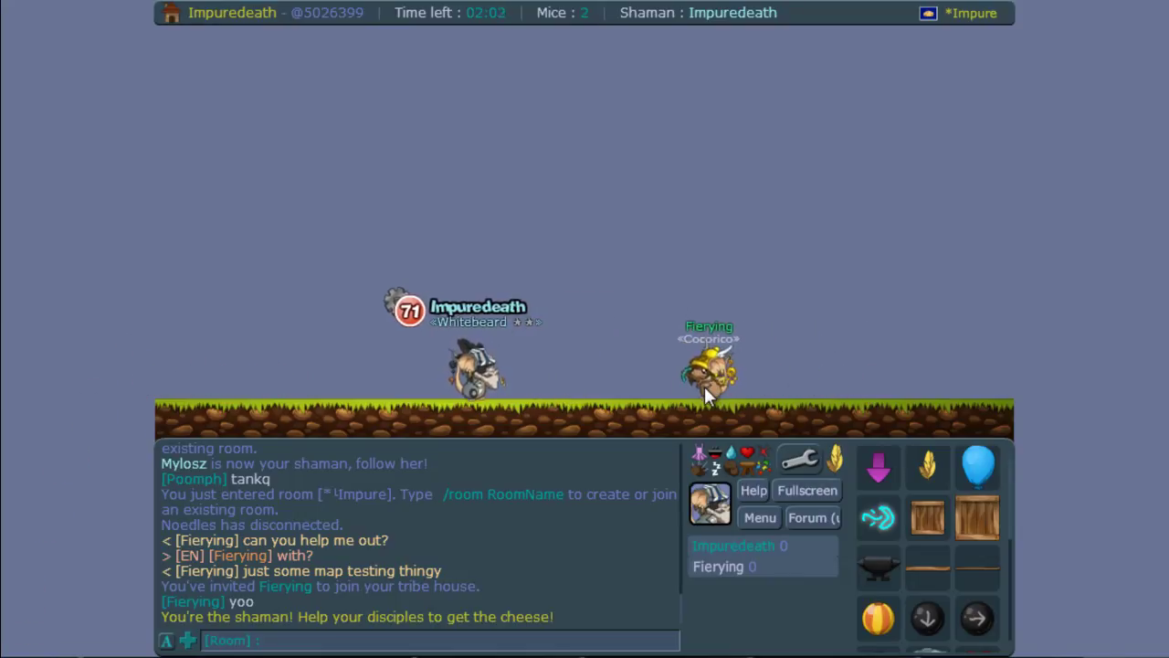
{"action": "key", "text": "Right"}
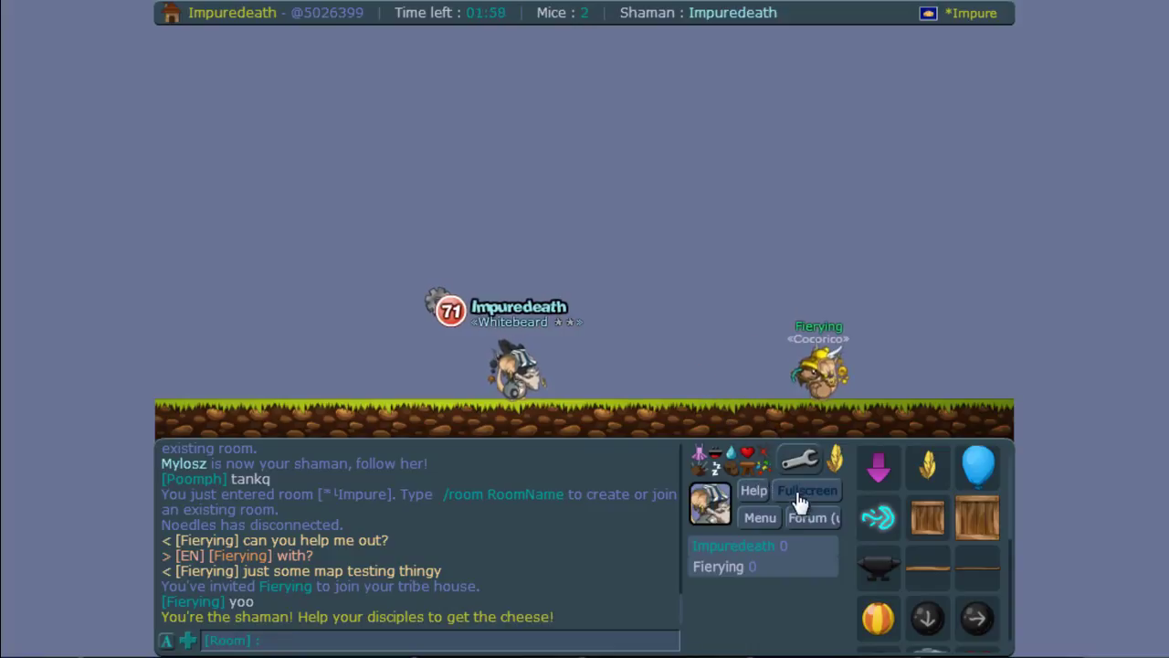
Step: Look through the available shaman objects and summon a balloon on the grass floor beside the shaman
{"action": "left_click", "coordinate": [996, 486]}
{"action": "scroll", "coordinate": [979, 539], "scroll_direction": "up", "scroll_amount": 3}
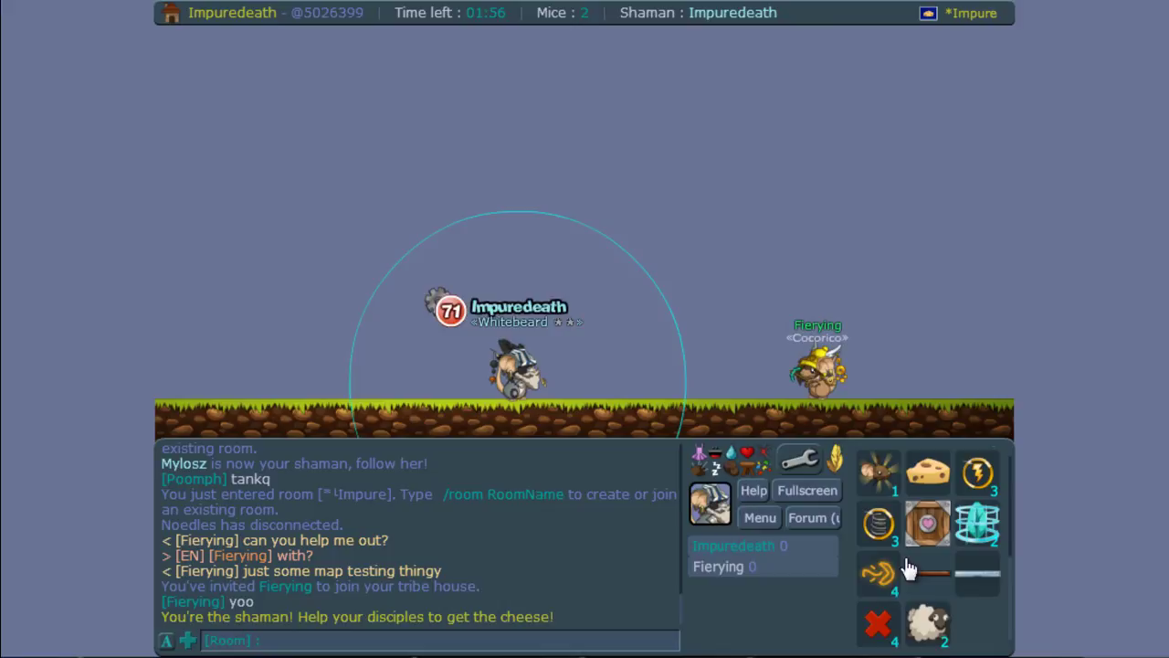
{"action": "key", "text": "Right"}
{"action": "scroll", "coordinate": [944, 563], "scroll_direction": "down", "scroll_amount": 4}
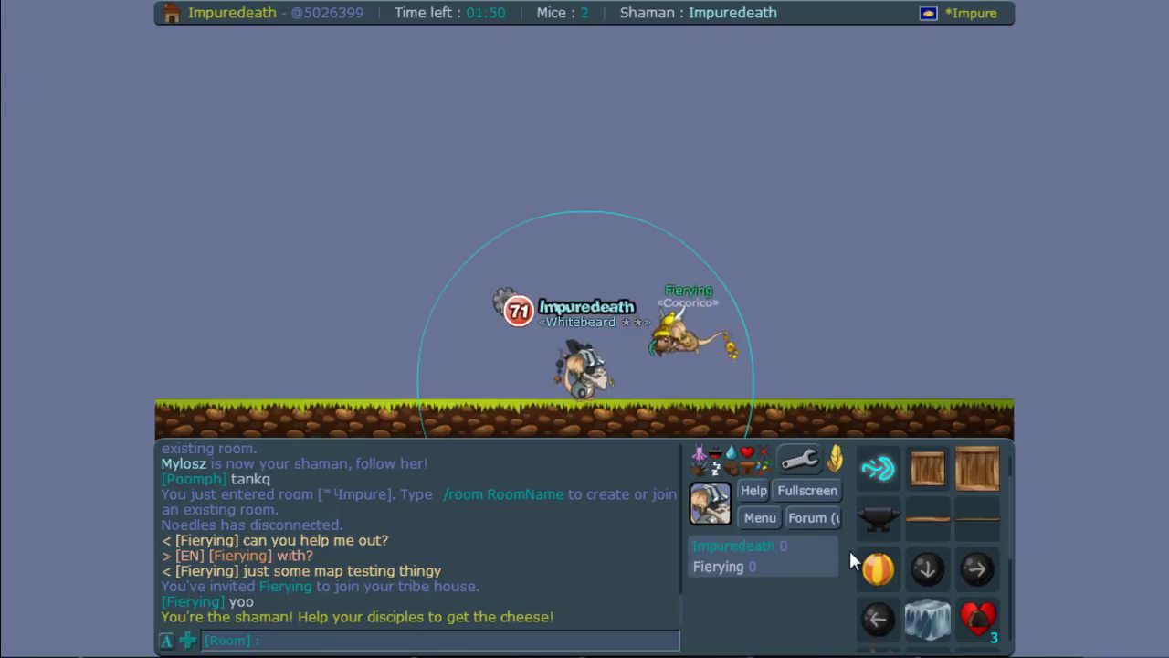
{"action": "scroll", "coordinate": [878, 558], "scroll_direction": "up", "scroll_amount": 3}
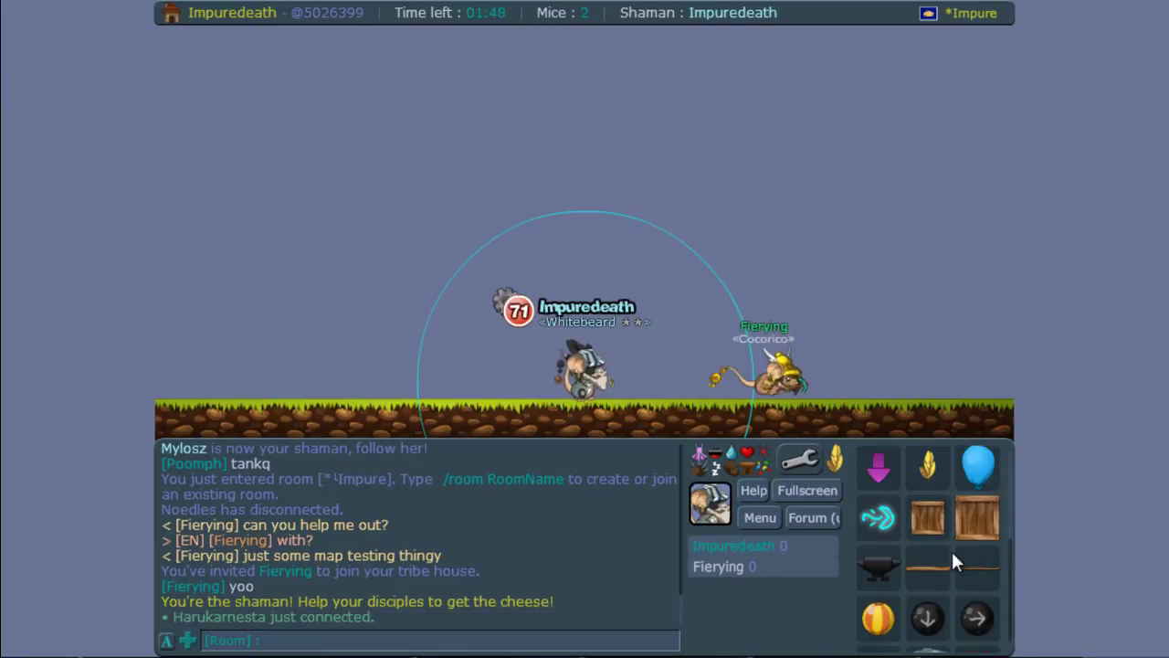
{"action": "left_click", "coordinate": [716, 389]}
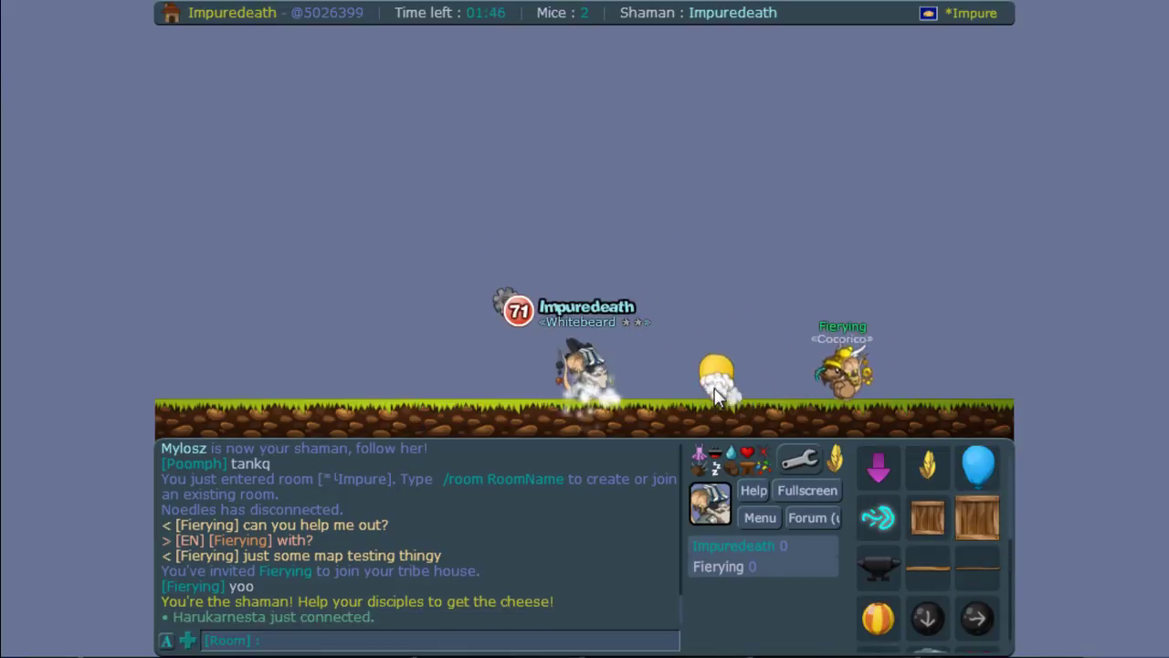
Step: Jump the shaman onto the rising balloon, ride it upward and drop back to the grass floor
{"action": "key", "text": "Right"}
{"action": "key", "text": "Up"}
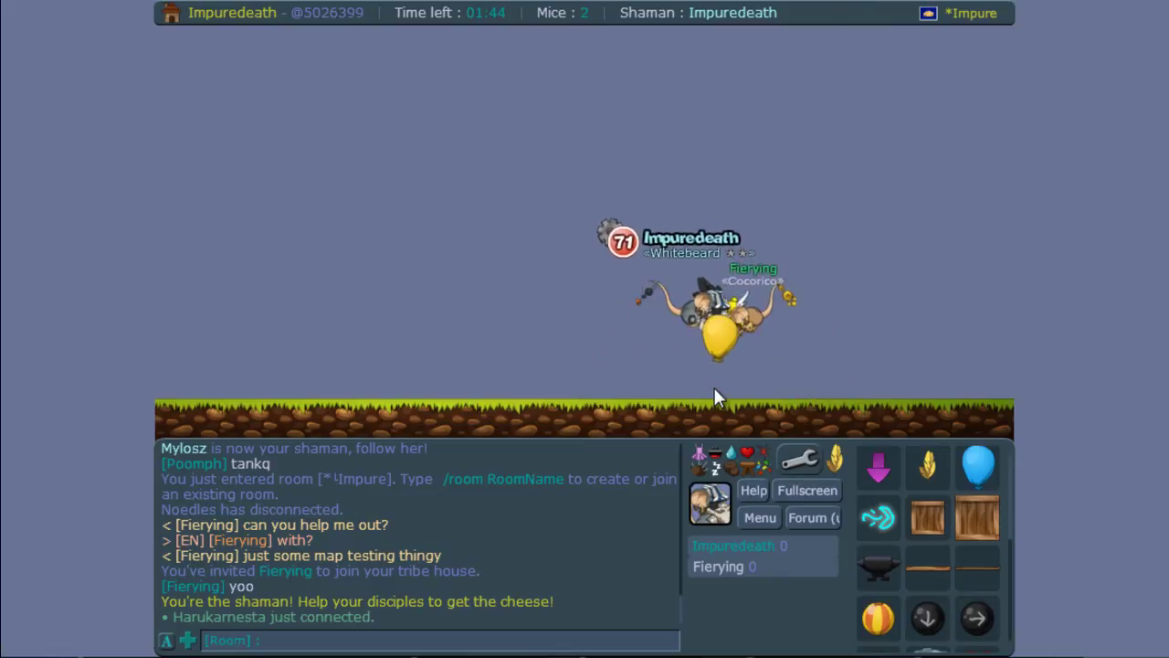
{"action": "key", "text": "Right"}
{"action": "key", "text": "Left"}
{"action": "key", "text": "Up"}
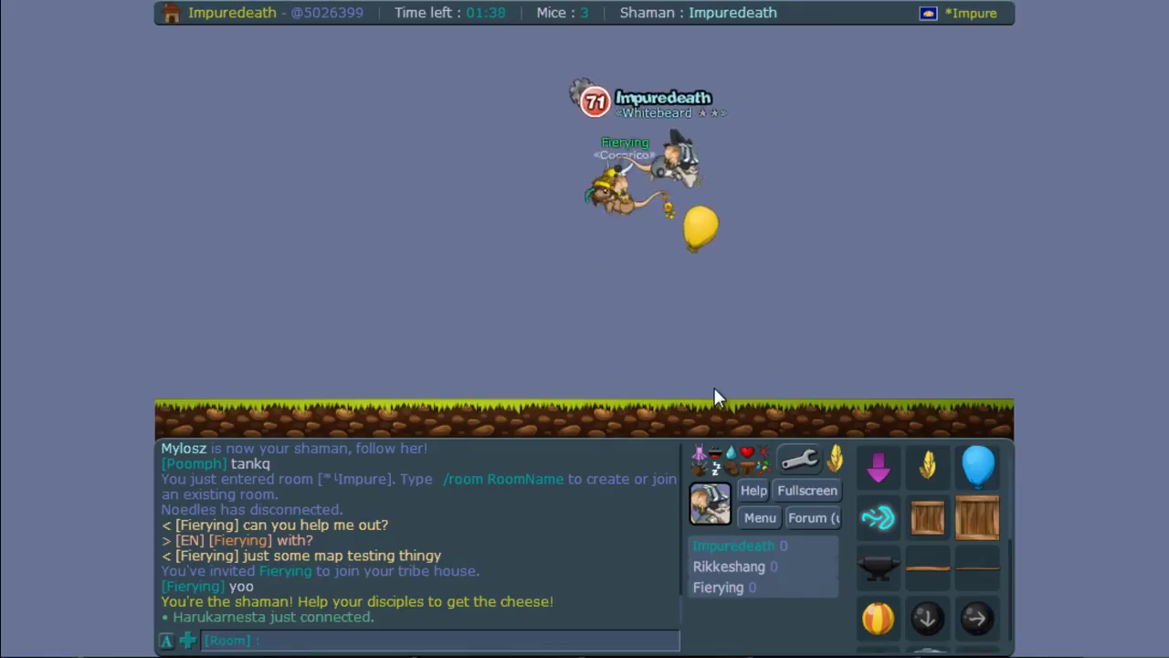
{"action": "key", "text": "Right"}
{"action": "key", "text": "Left"}
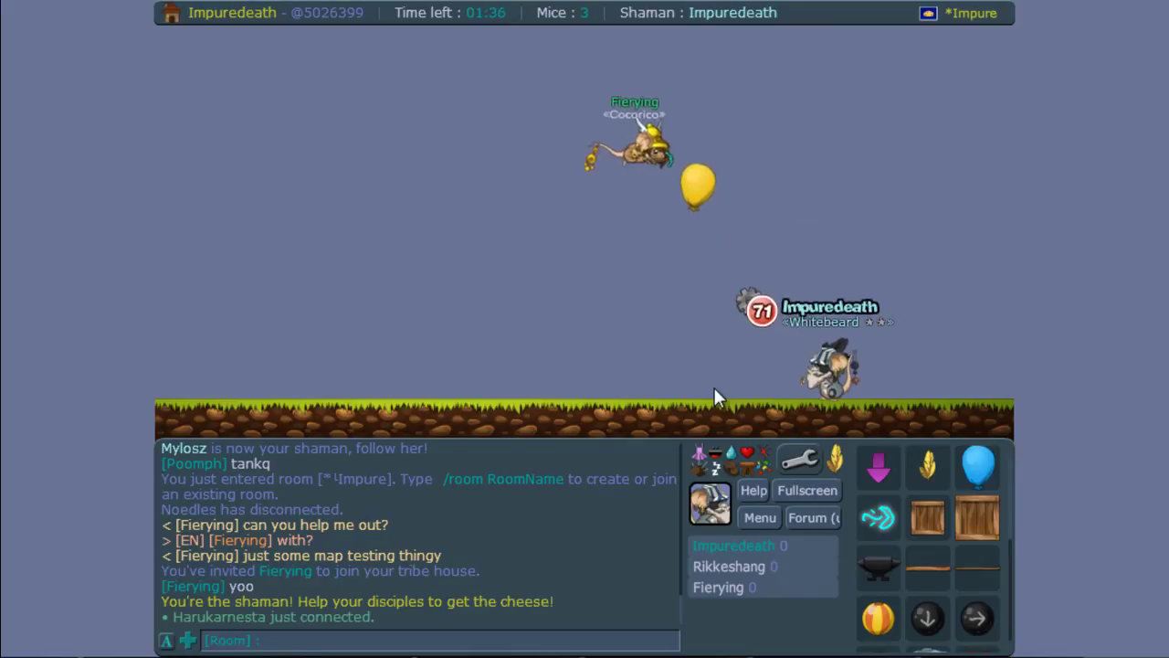
{"action": "key", "text": "Left"}
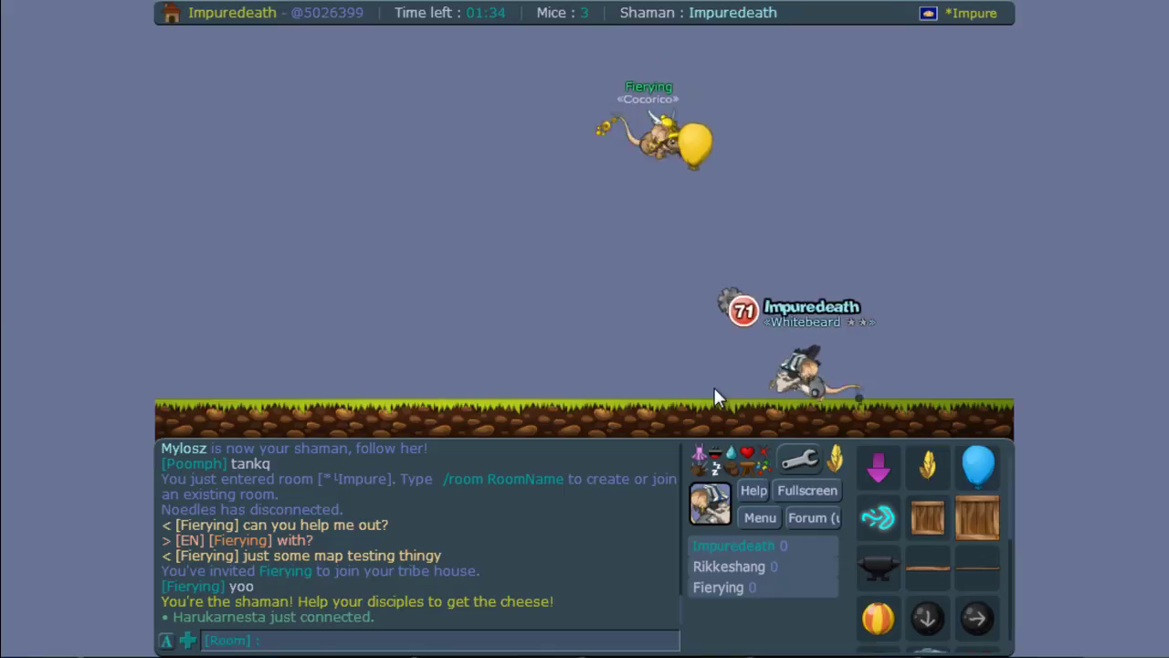
{"action": "key", "text": "Left"}
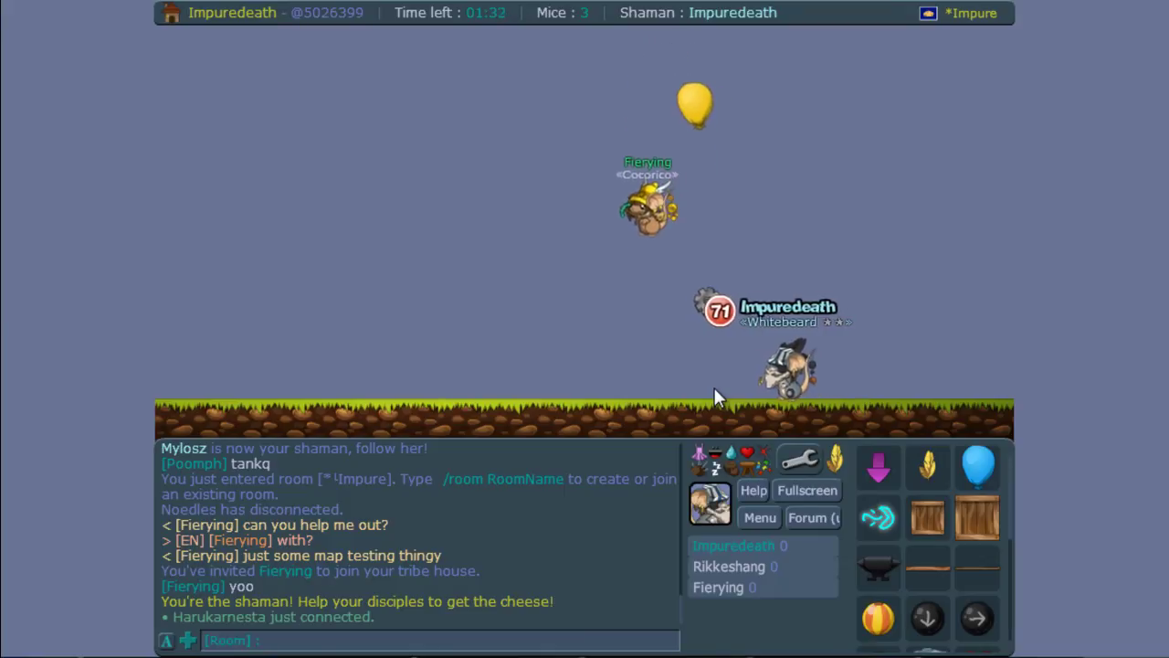
{"action": "key", "text": "Left"}
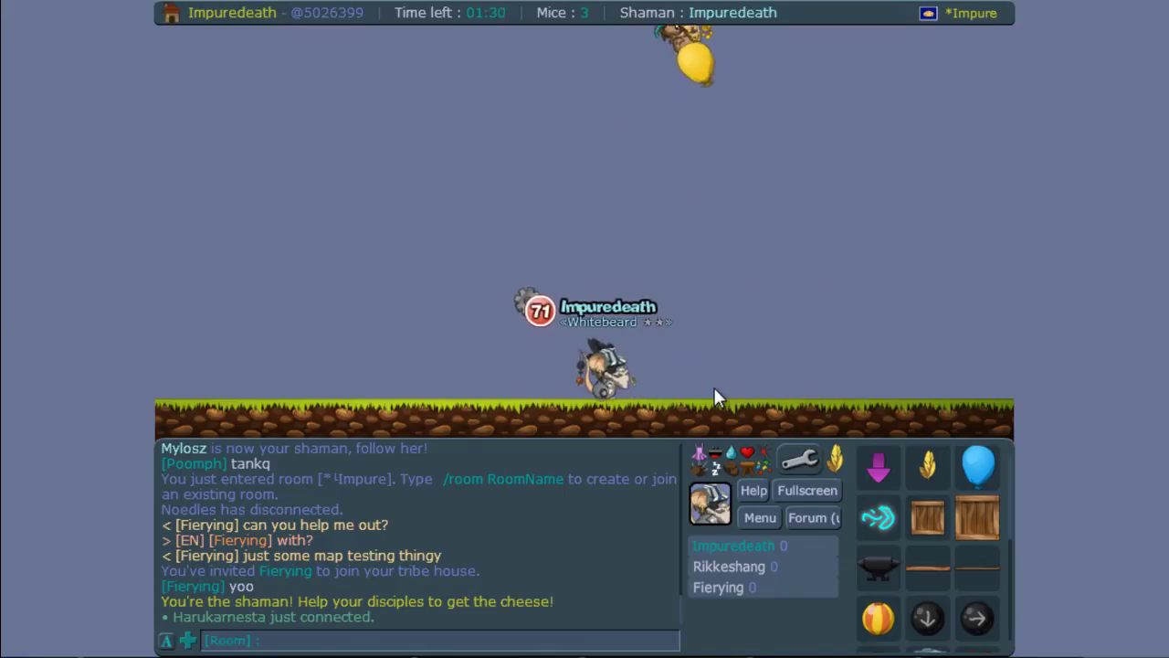
{"action": "key", "text": "Left"}
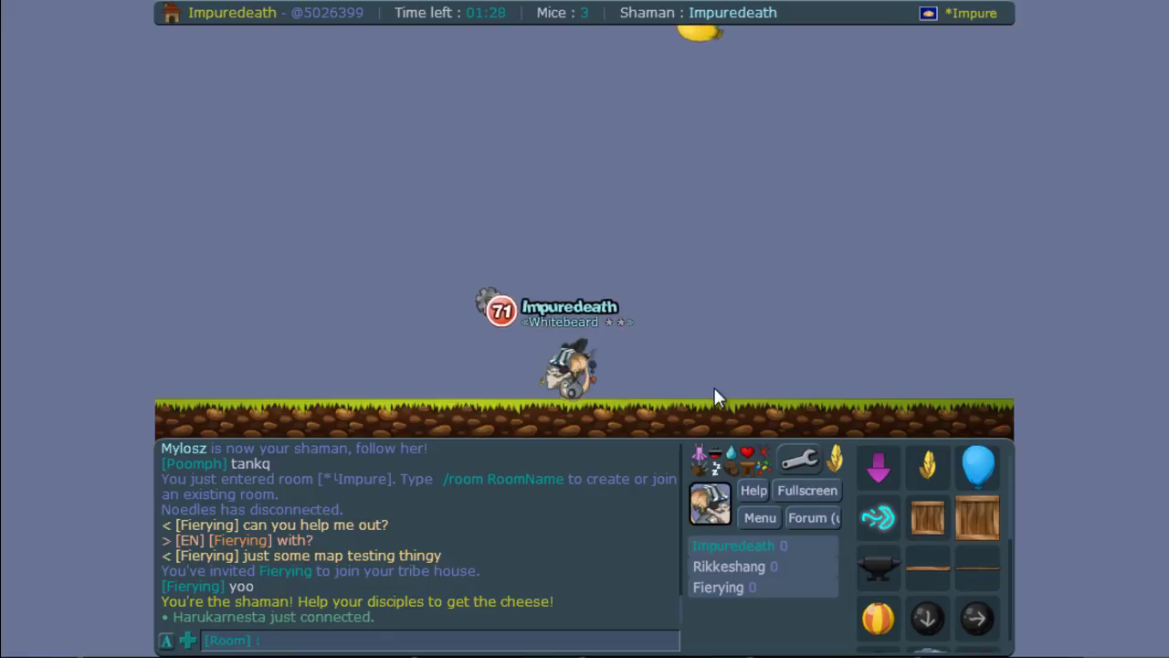
{"action": "key", "text": "Right"}
{"action": "key", "text": "Up"}
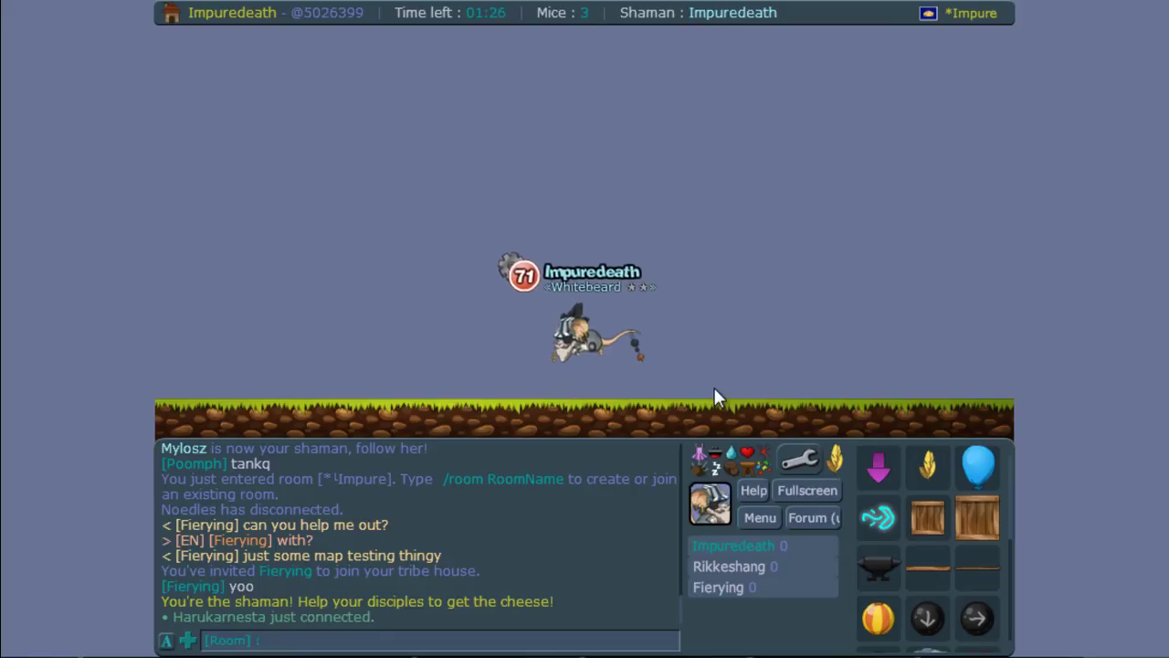
{"action": "key", "text": "Right"}
{"action": "key", "text": "Up"}
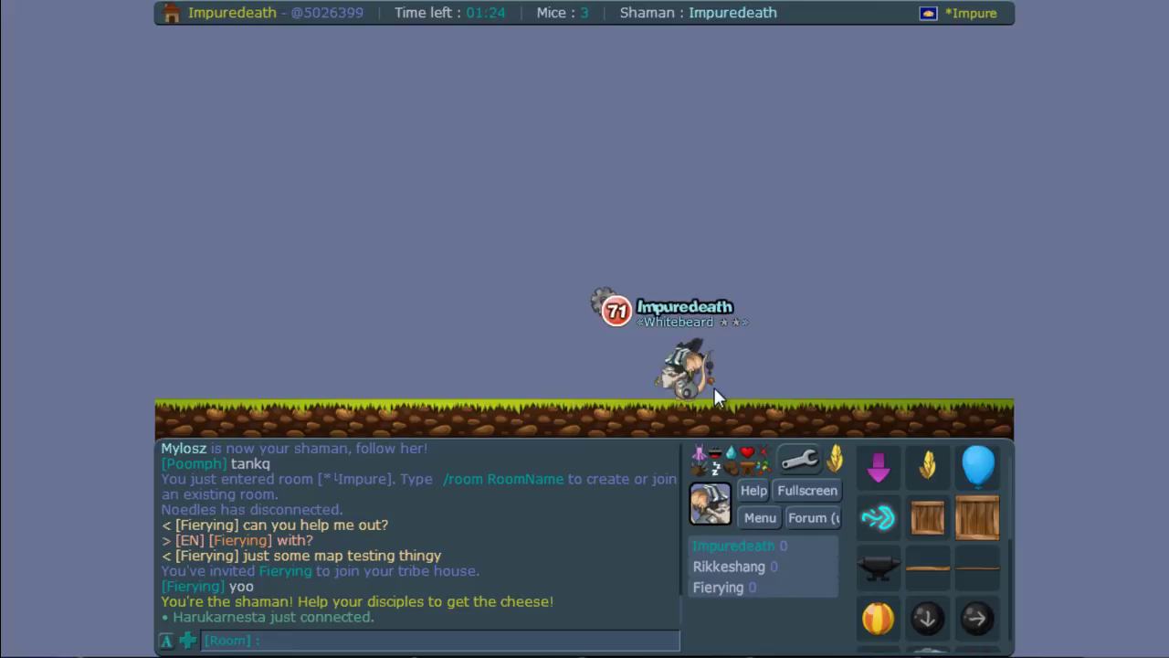
{"action": "key", "text": "Right"}
{"action": "key", "text": "Left"}
{"action": "key", "text": "Down"}
{"action": "key", "text": "Right"}
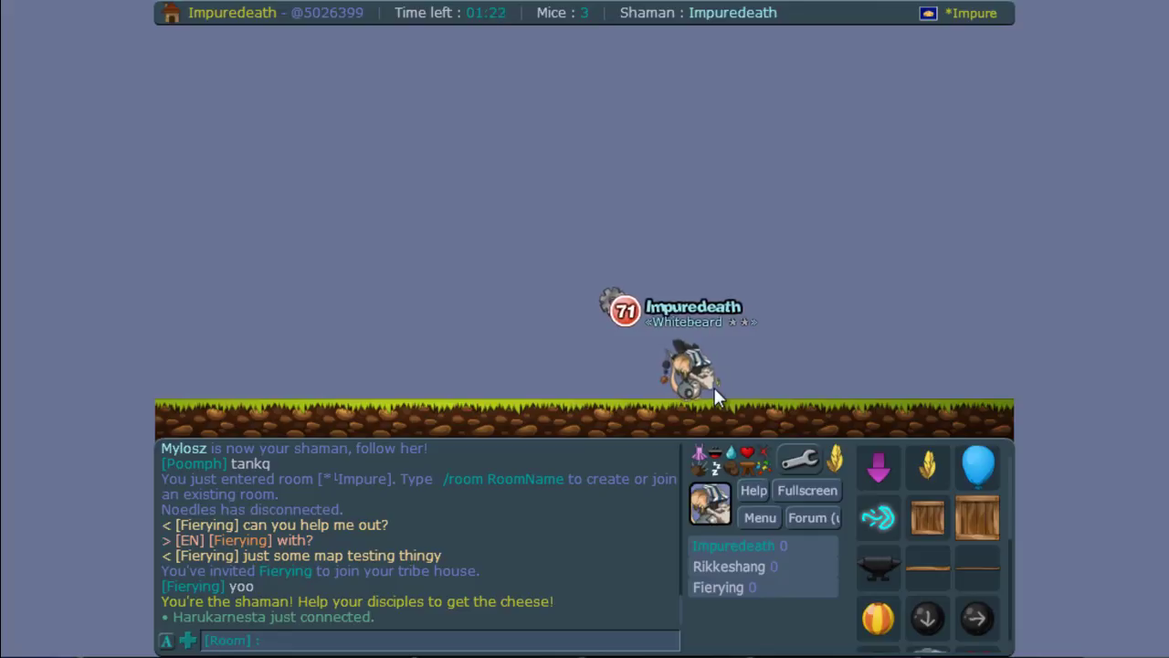
{"action": "scroll", "coordinate": [983, 549], "scroll_direction": "down", "scroll_amount": 3}
{"action": "scroll", "coordinate": [984, 527], "scroll_direction": "up", "scroll_amount": 2}
{"action": "left_click", "coordinate": [912, 494]}
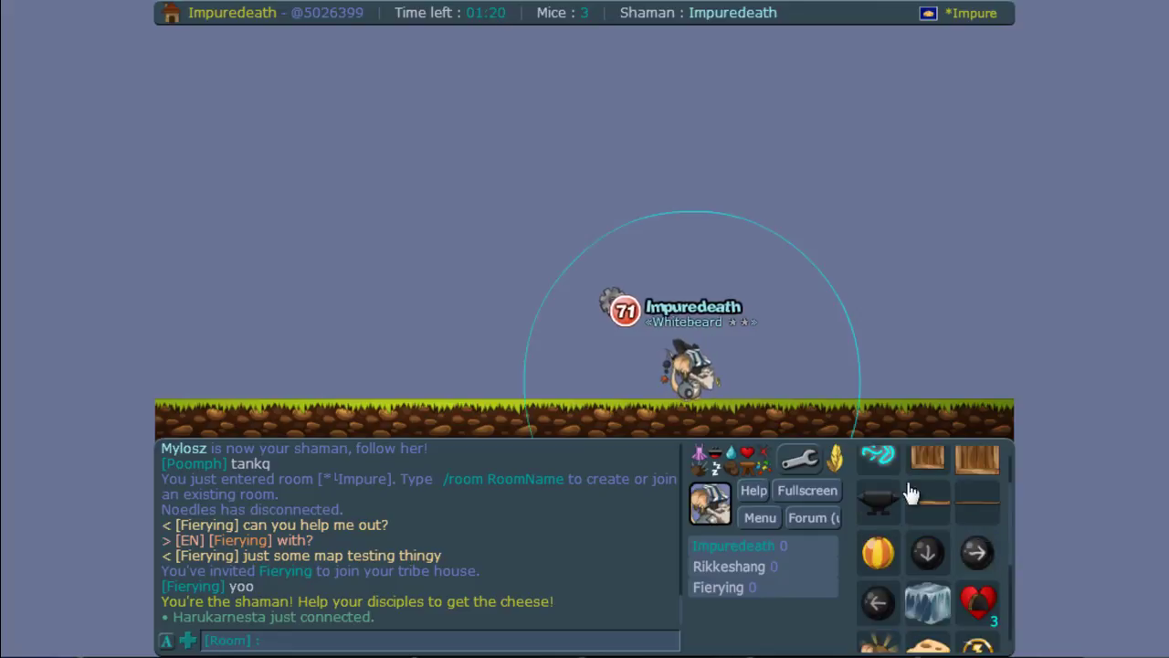
{"action": "left_click", "coordinate": [607, 272]}
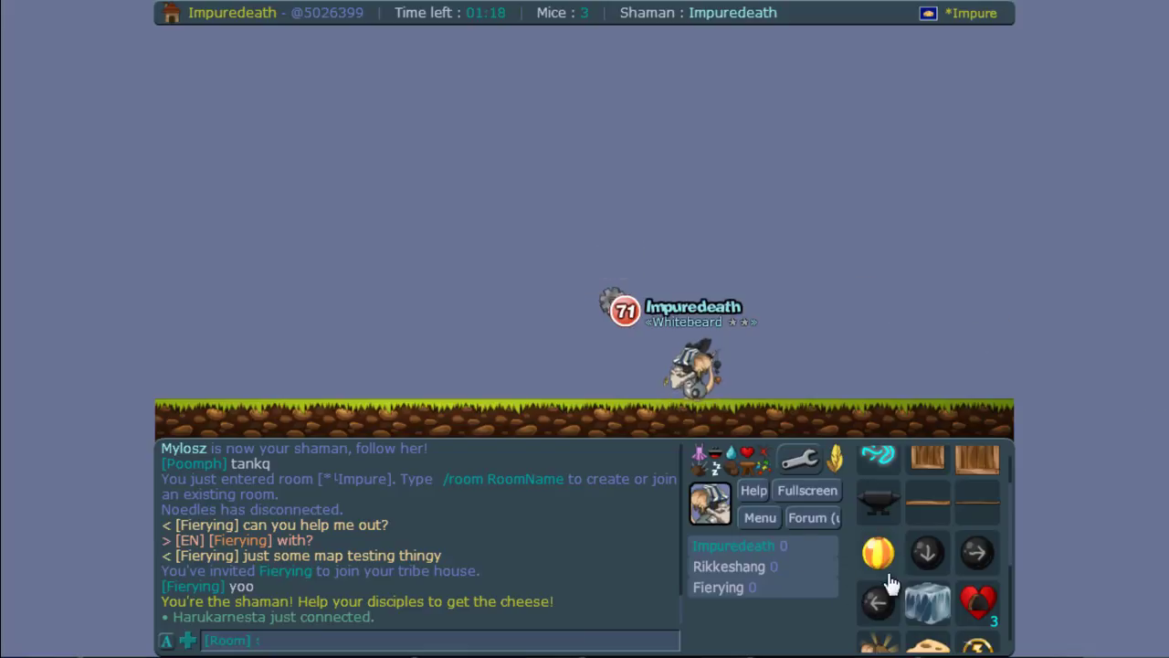
{"action": "scroll", "coordinate": [891, 585], "scroll_direction": "up", "scroll_amount": 1}
{"action": "left_click", "coordinate": [977, 567]}
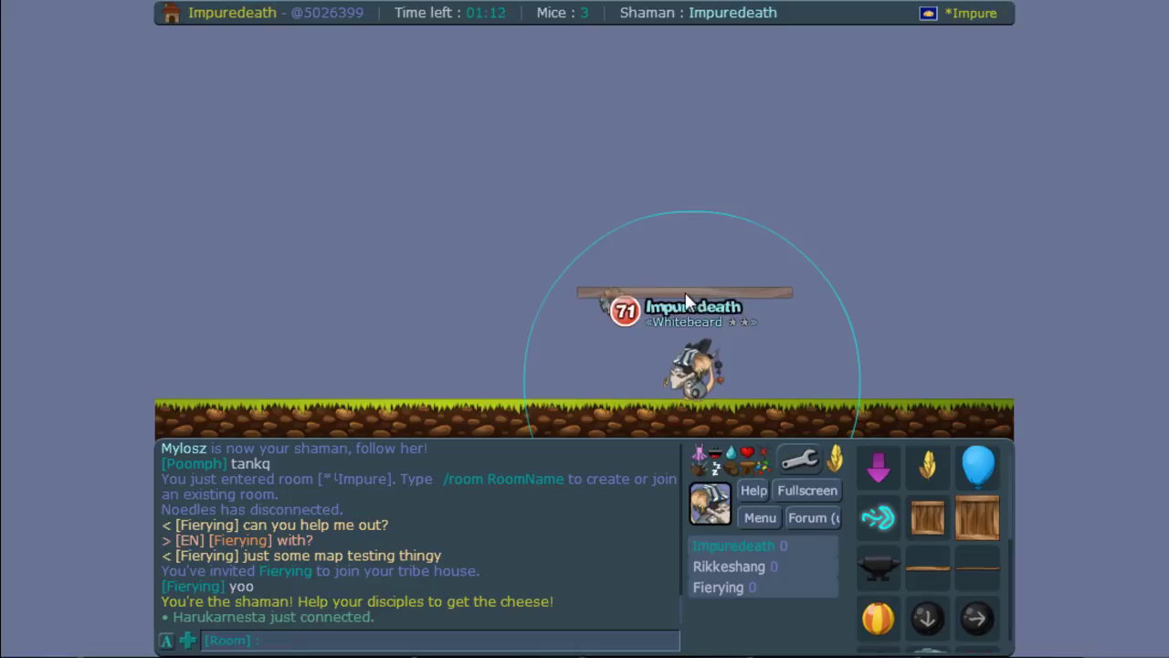
Step: Move the shaman along the grass floor towards the other mouse and summon two balloons near the ground, one on each side of the shaman
{"action": "key", "text": "Left"}
{"action": "key", "text": "Up"}
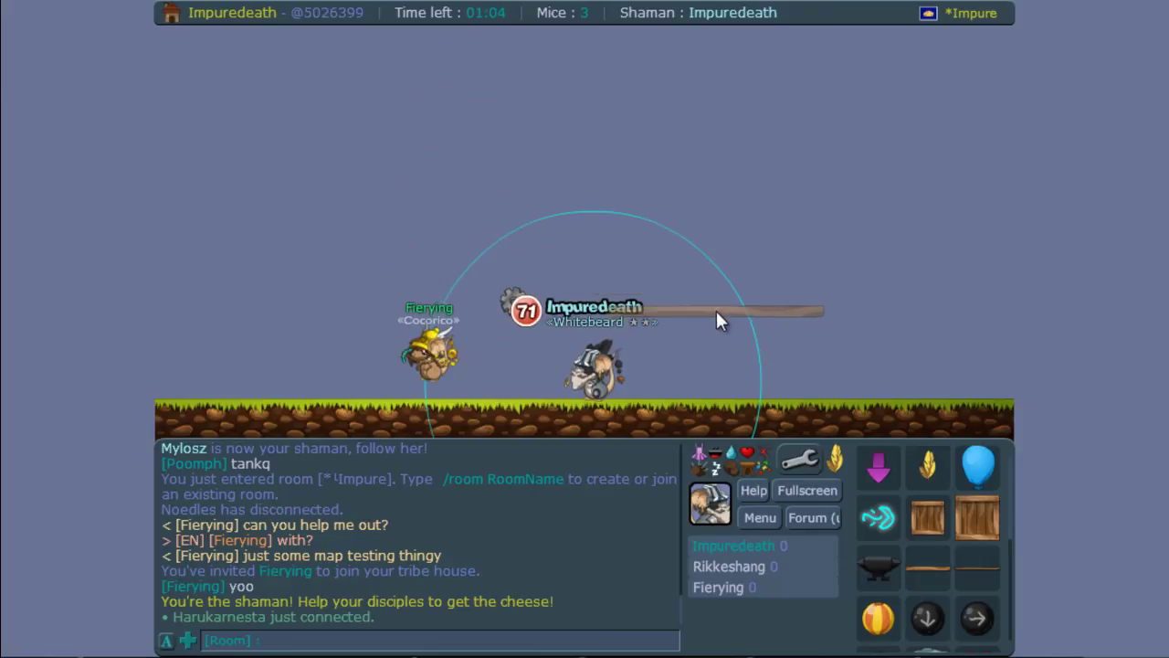
{"action": "left_click", "coordinate": [979, 466]}
{"action": "left_click", "coordinate": [475, 361]}
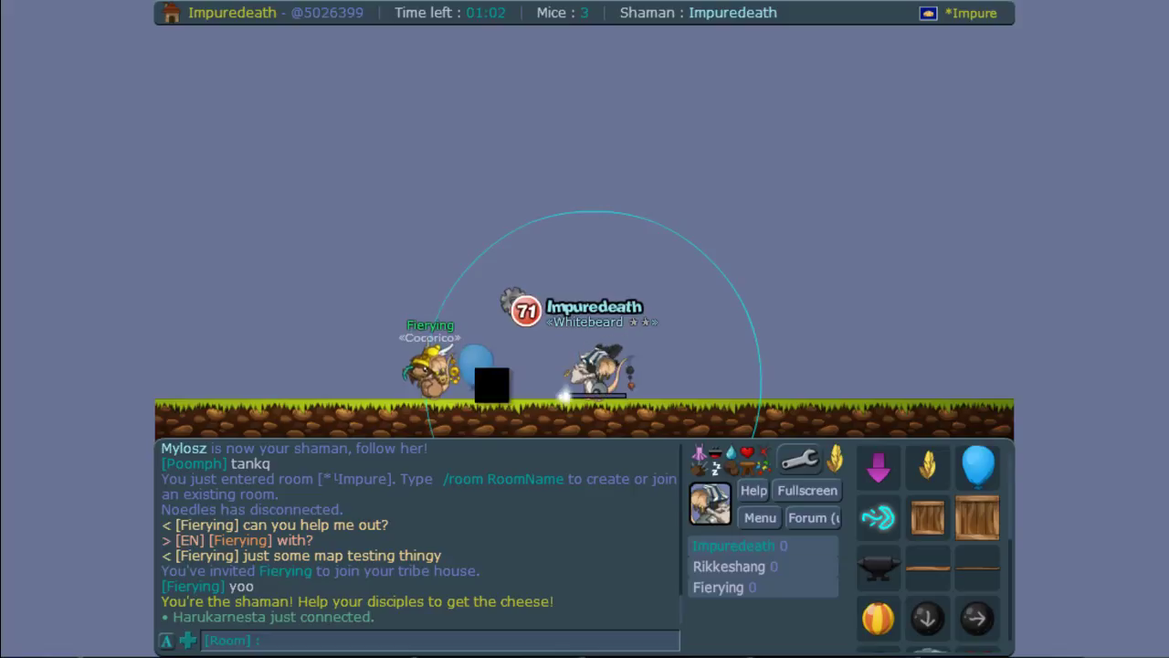
{"action": "left_click", "coordinate": [978, 466]}
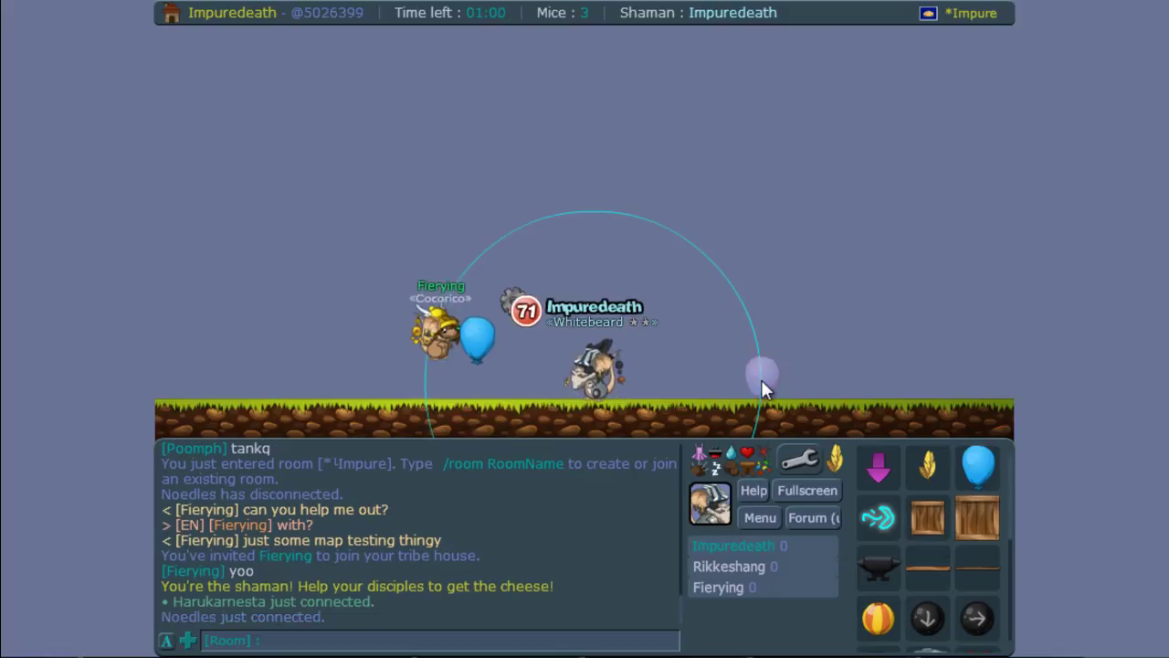
{"action": "left_click", "coordinate": [761, 379]}
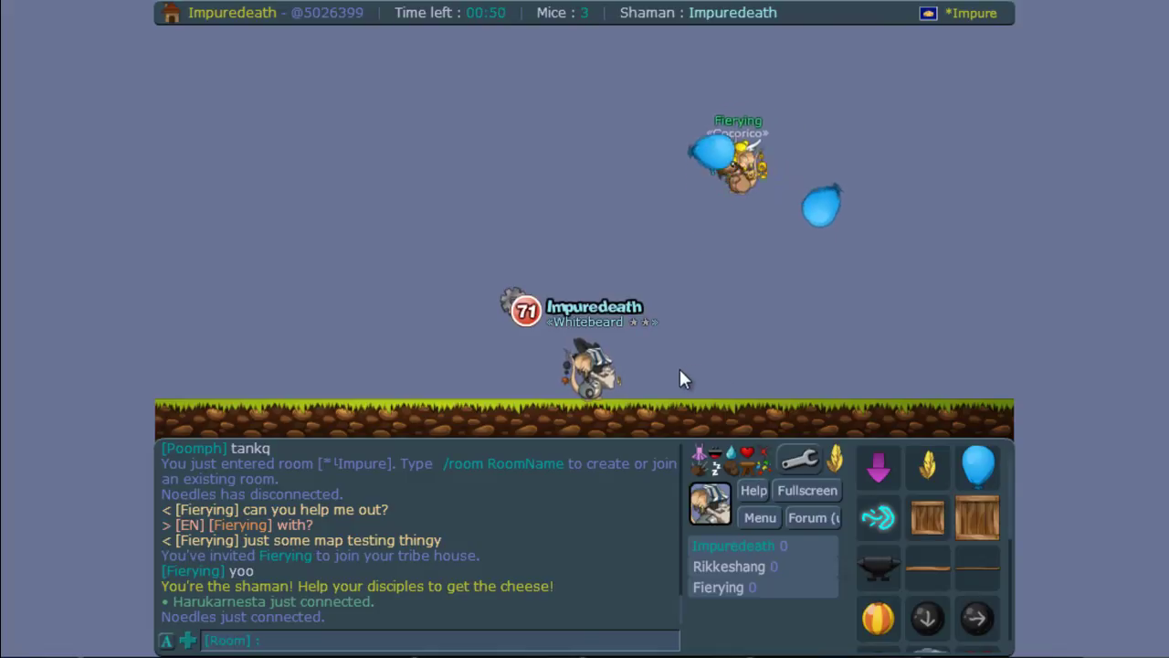
Step: Run and jump the shaman back and forth along the grass floor, and summon another balloon just above the grass in front of it
{"action": "key", "text": "Right"}
{"action": "key", "text": "Up"}
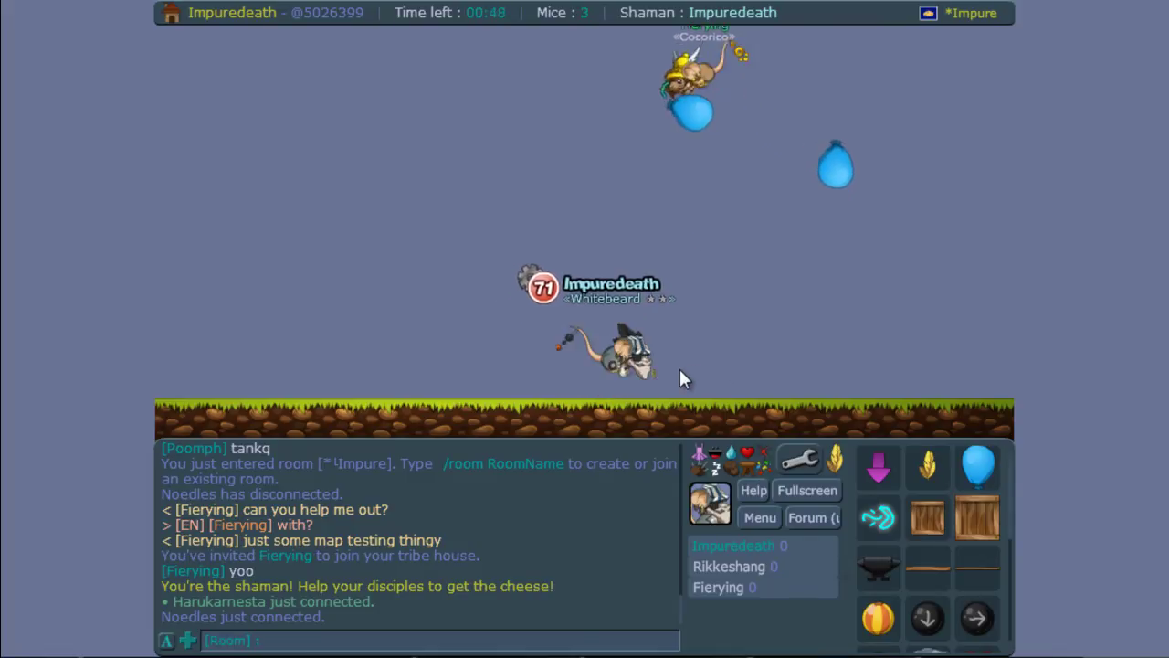
{"action": "key", "text": "Left"}
{"action": "key", "text": "Right"}
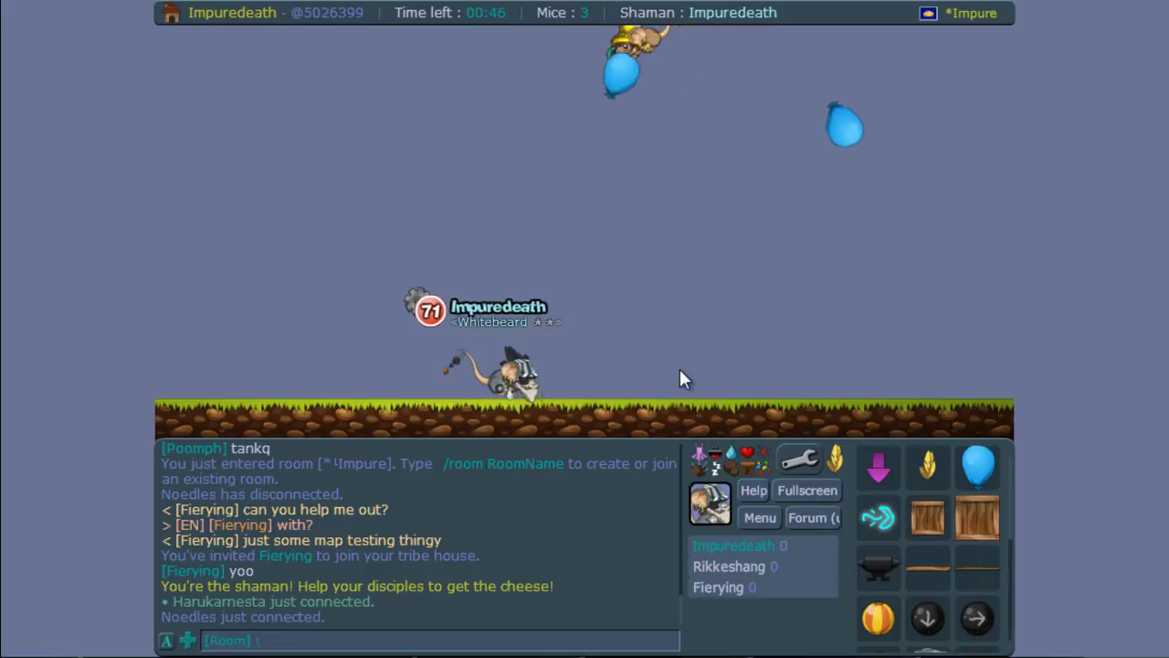
{"action": "key", "text": "Right"}
{"action": "key", "text": "Up"}
{"action": "key", "text": "Up"}
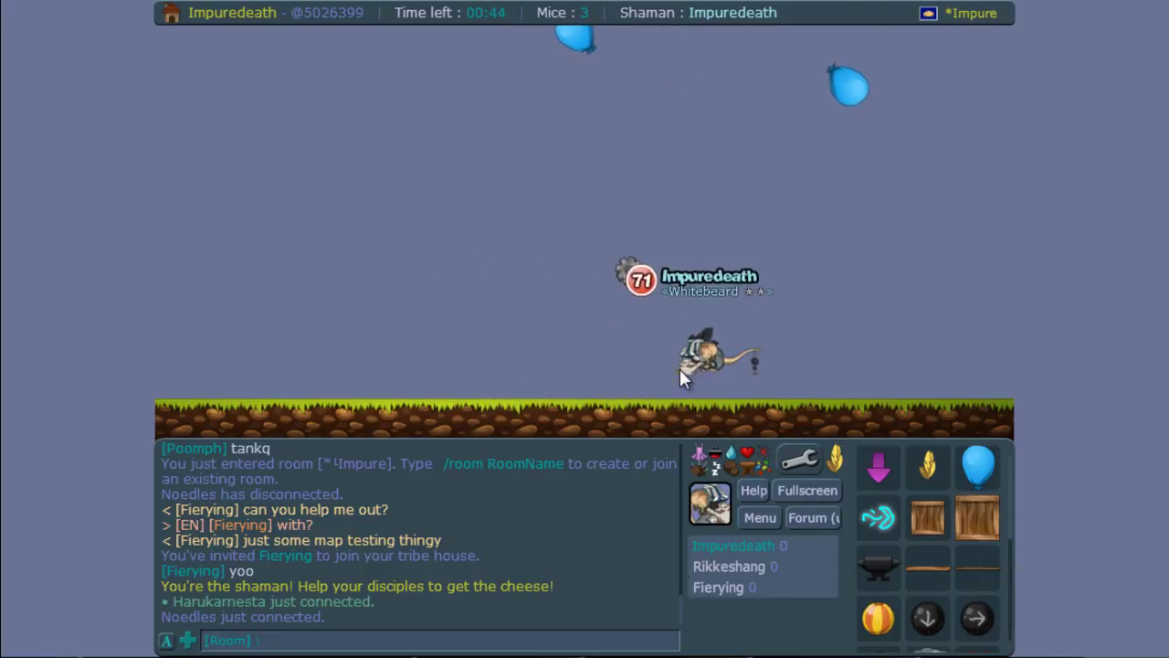
{"action": "key", "text": "Right"}
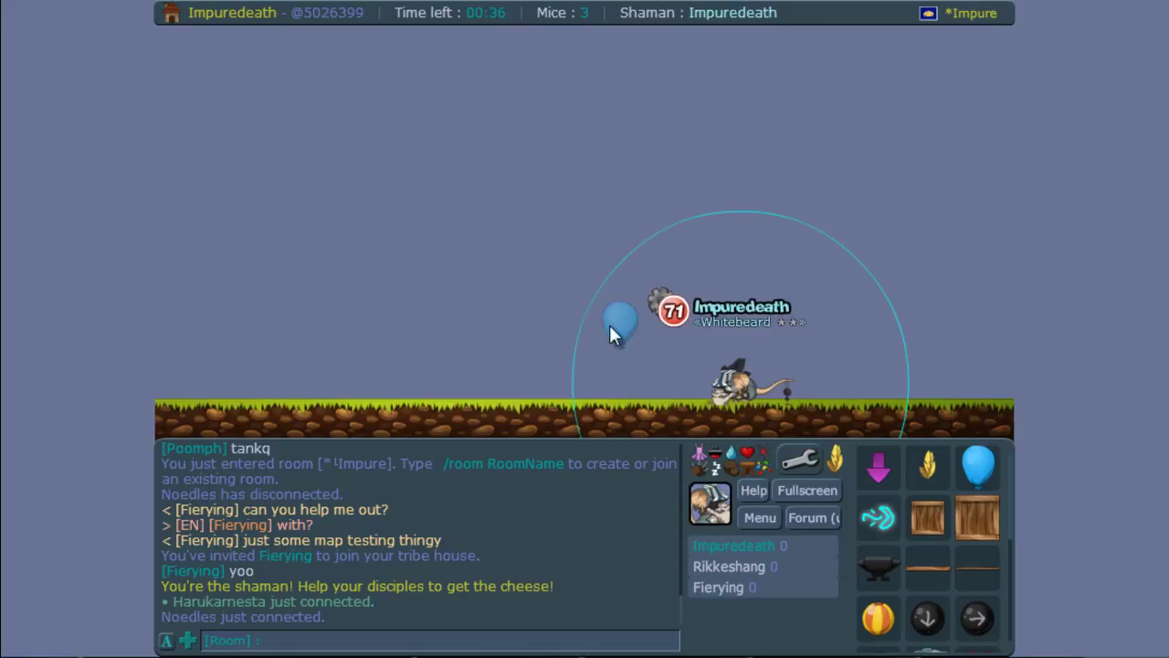
{"action": "left_click", "coordinate": [606, 356]}
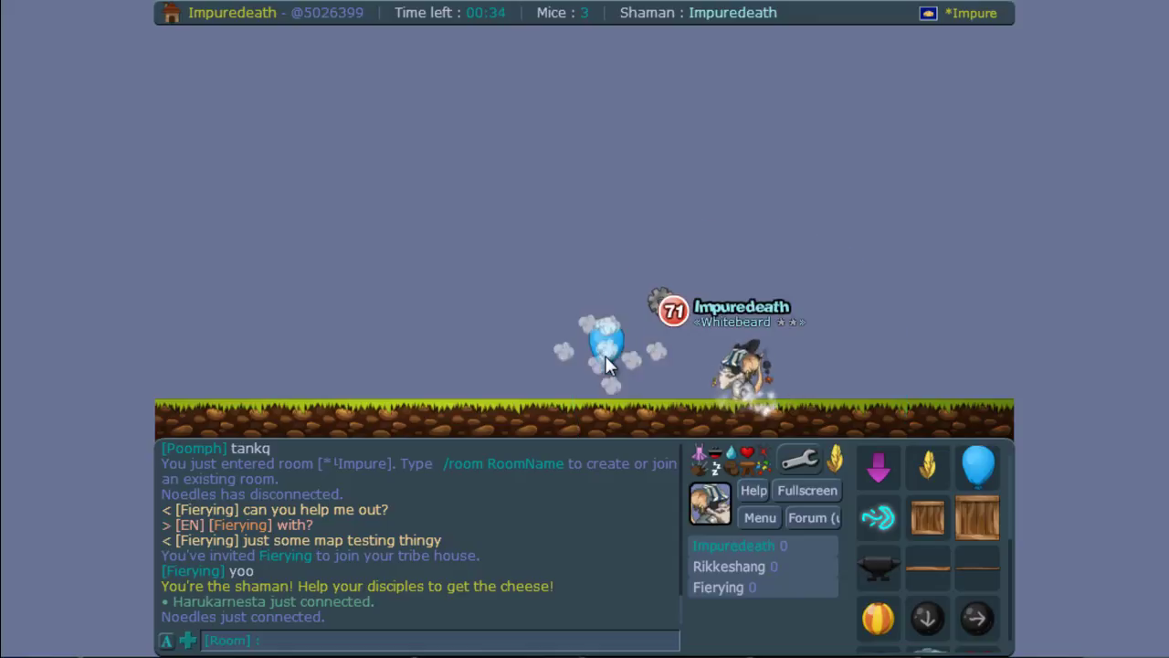